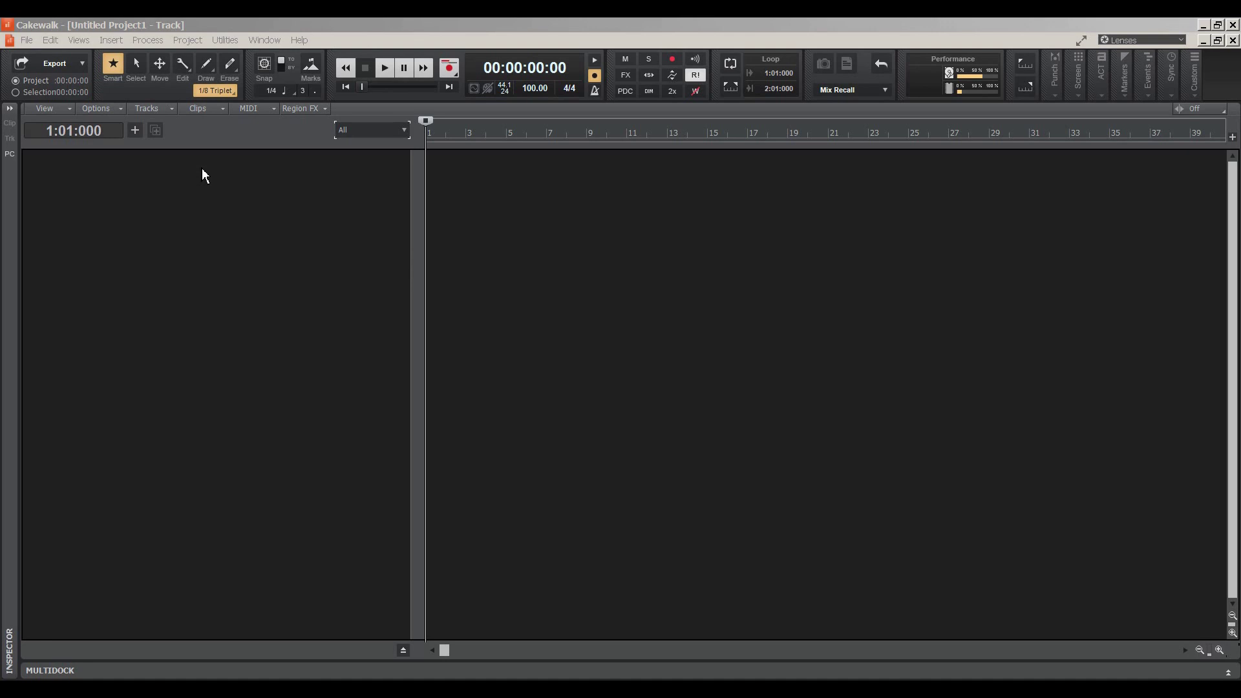
# - Insert the Uncategorized Play soft synth with MIDI Source and First Synth Audio Output enabled
pyautogui.click(147, 40)
pyautogui.moveTo(73, 49)
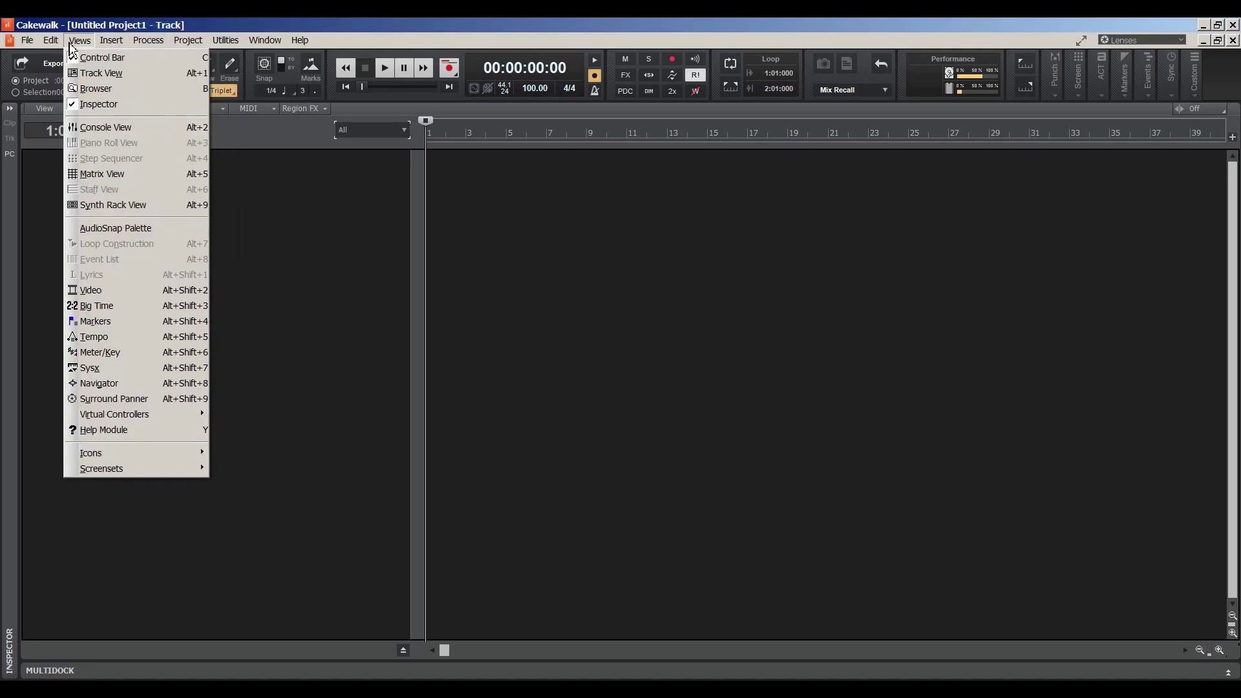
pyautogui.moveTo(117, 45)
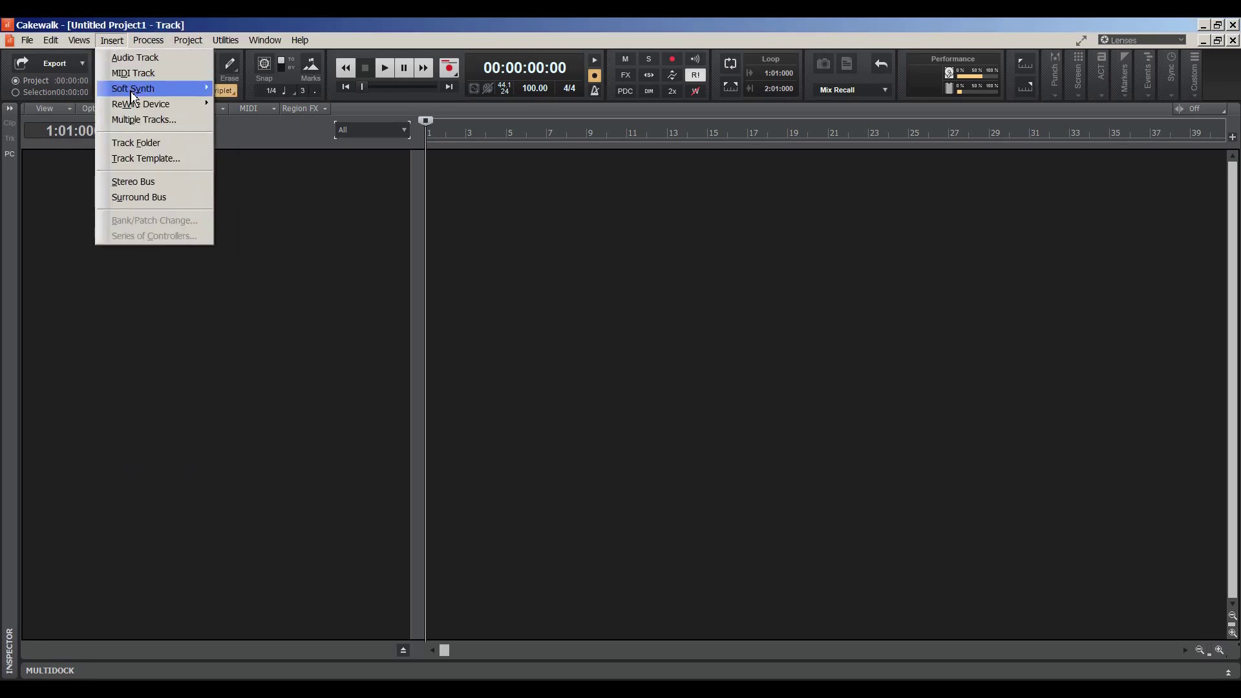
pyautogui.moveTo(132, 94)
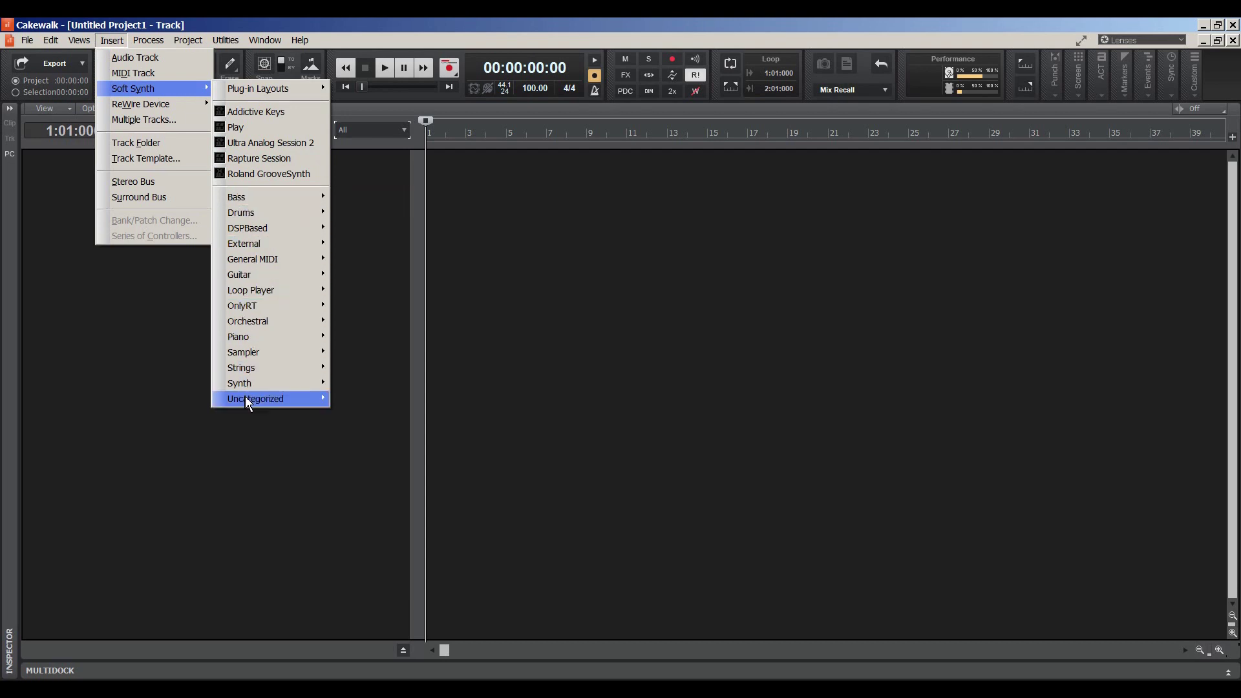
pyautogui.moveTo(248, 403)
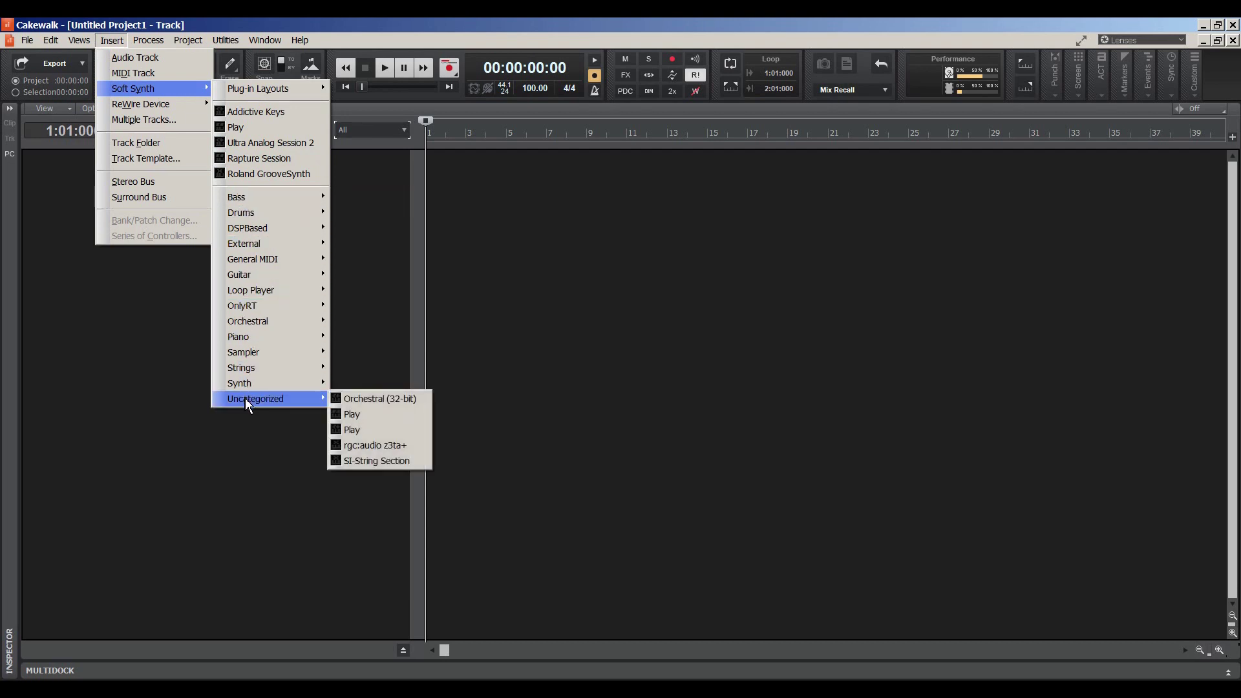
pyautogui.click(352, 417)
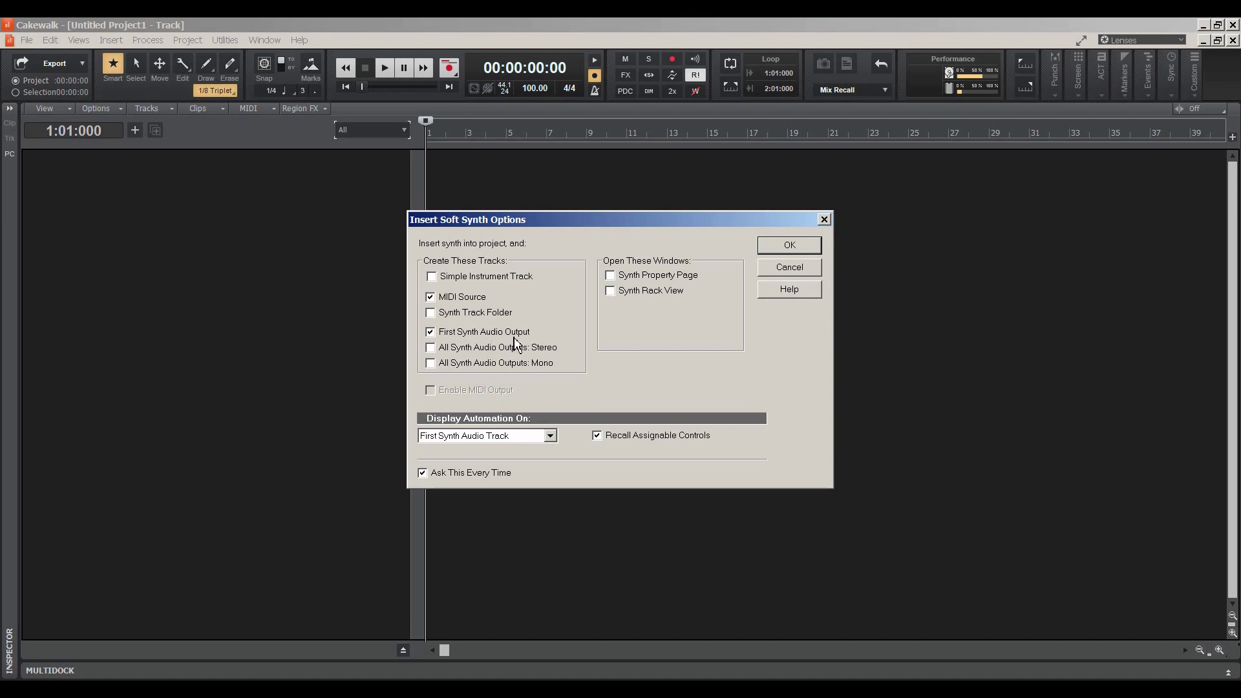
pyautogui.press('Return')
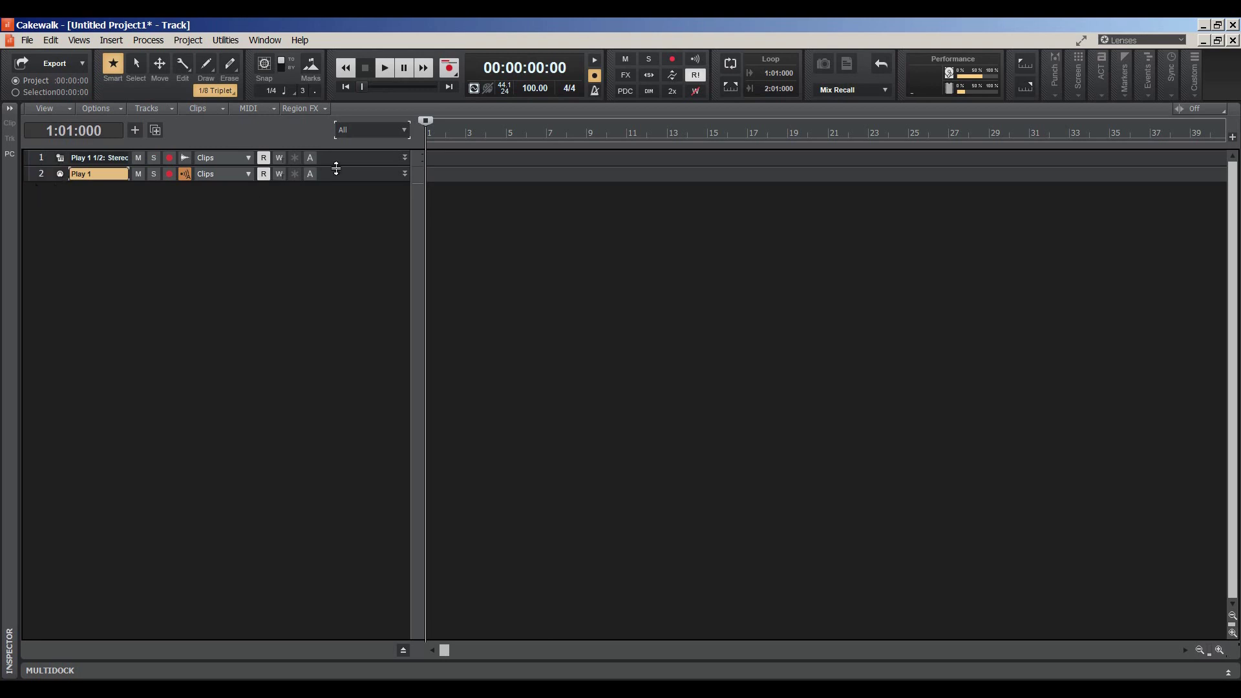
# - Expand both Play tracks and keep the synth audio track's output on MOTU Main Out 1-2
pyautogui.moveTo(336, 168); pyautogui.dragTo(335, 315)
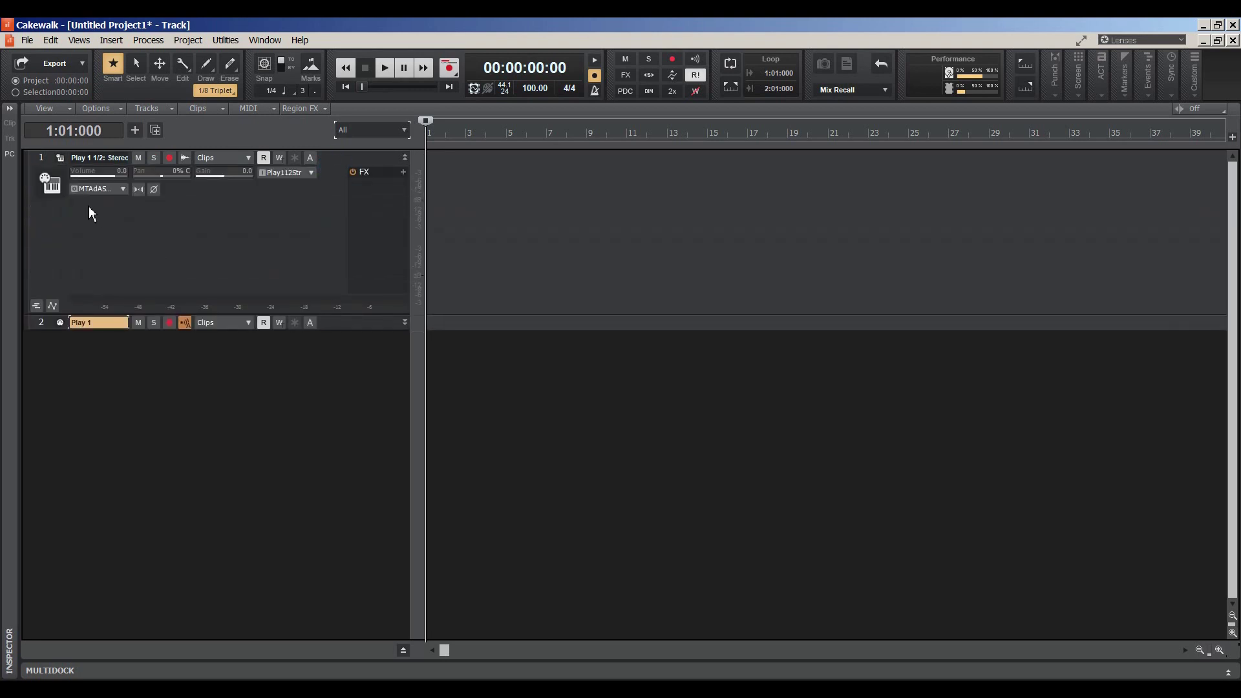
pyautogui.click(41, 158)
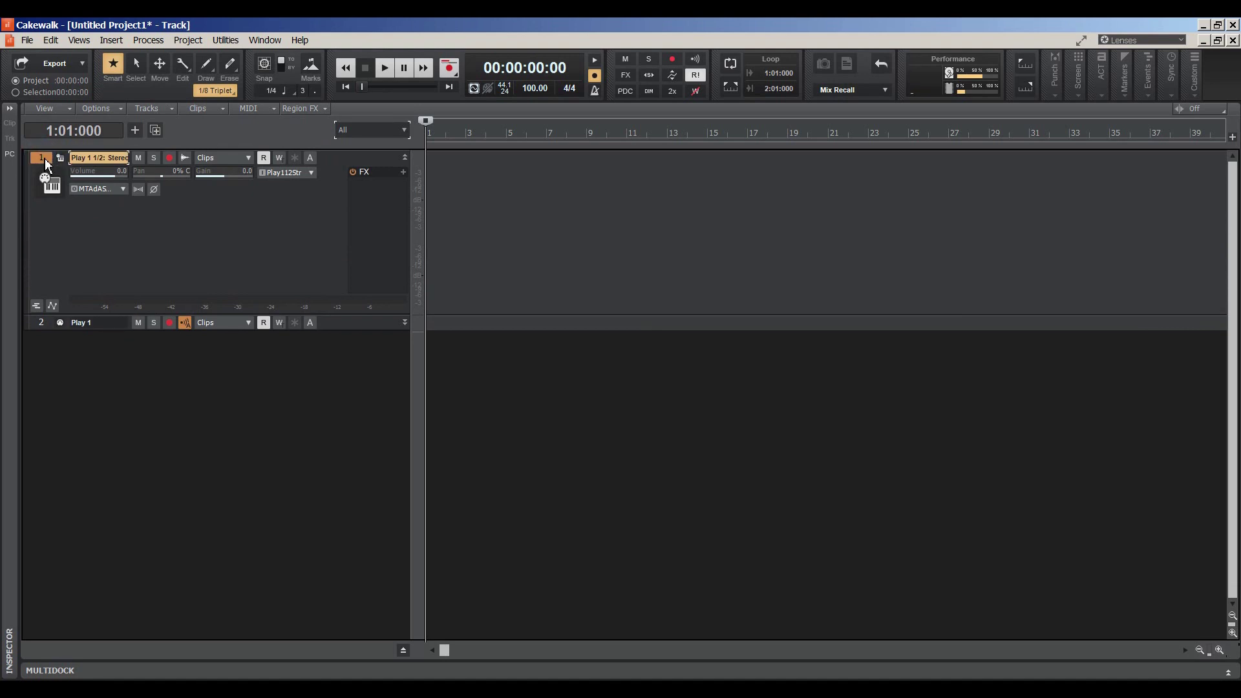
pyautogui.click(124, 190)
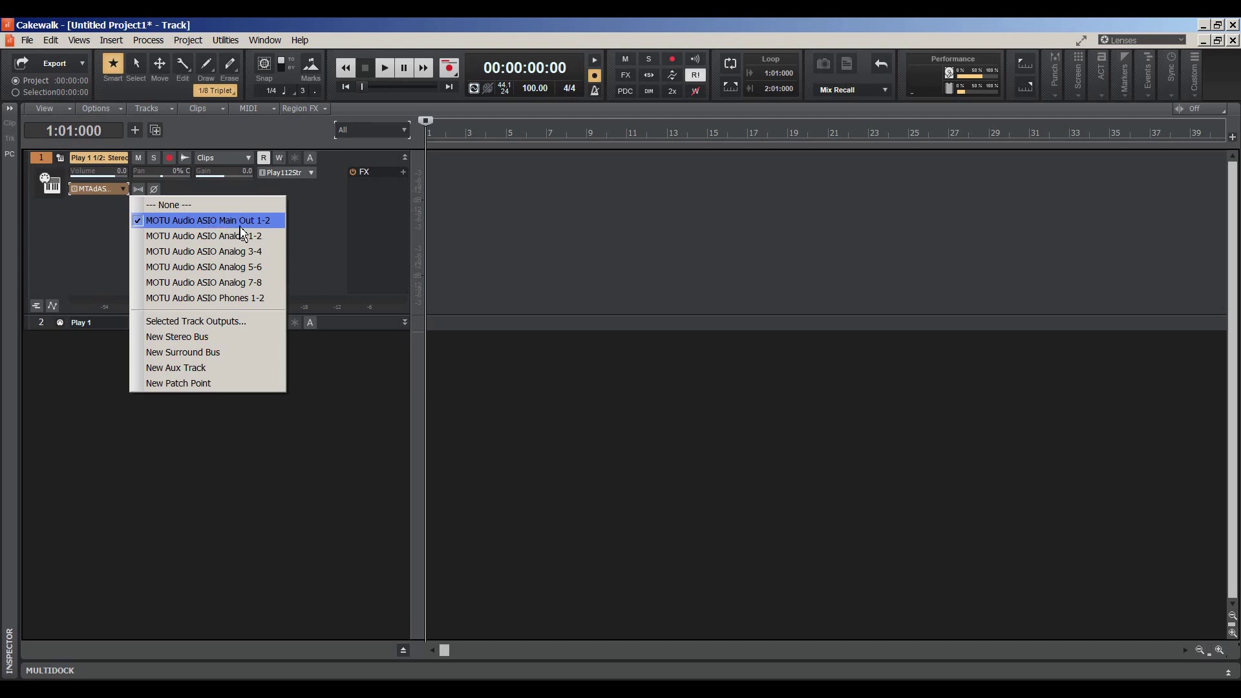
pyautogui.click(309, 231)
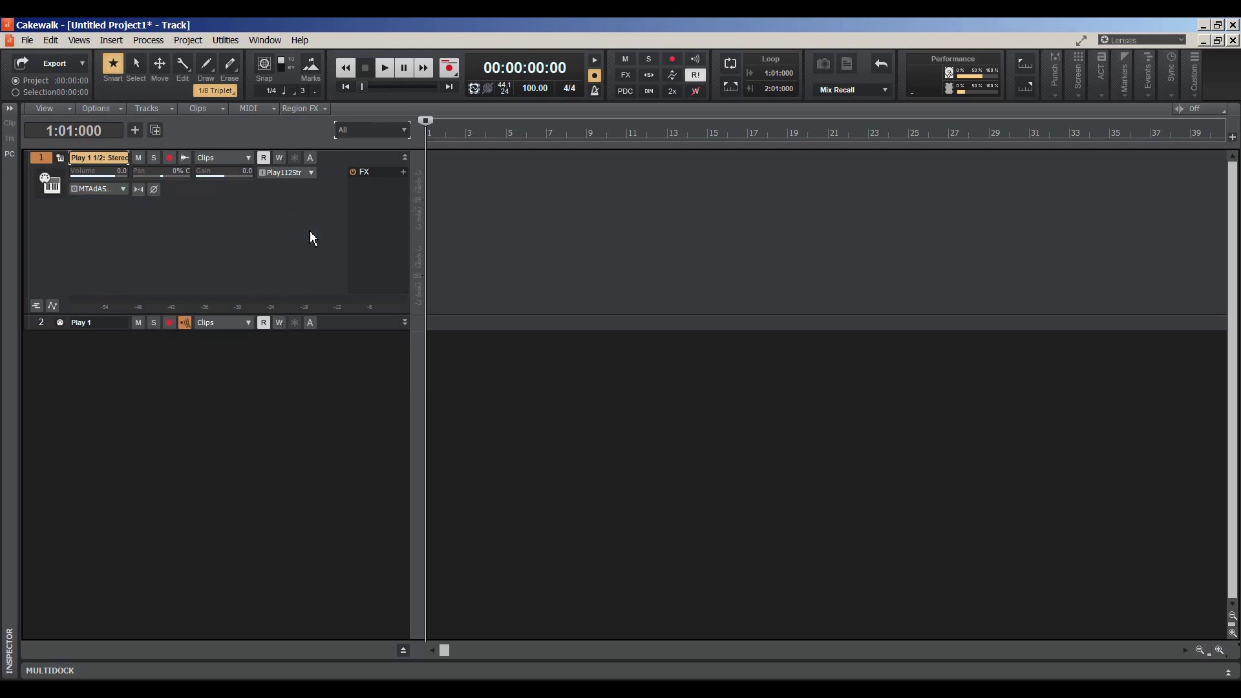
pyautogui.moveTo(335, 330); pyautogui.dragTo(324, 473)
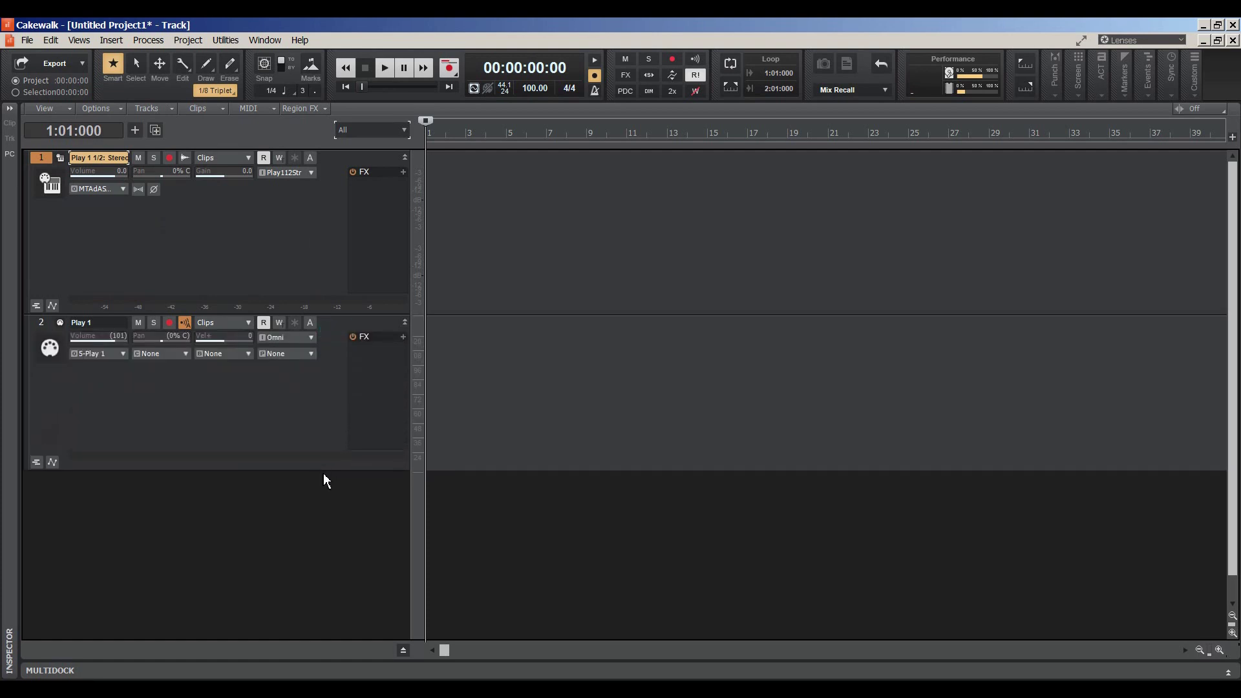
pyautogui.click(122, 354)
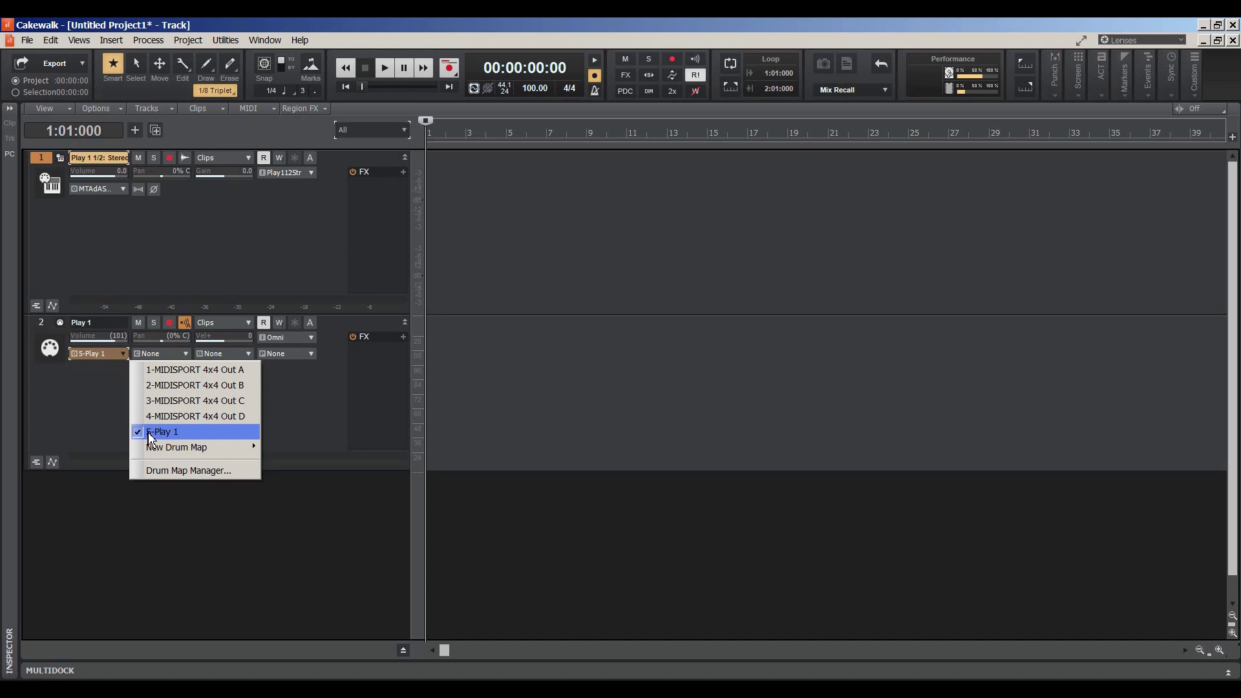
# - Set the Play 1 MIDI track to channel 1: Play, leaving bank 0-bank 0 and patch None
pyautogui.click(80, 382)
pyautogui.click(186, 356)
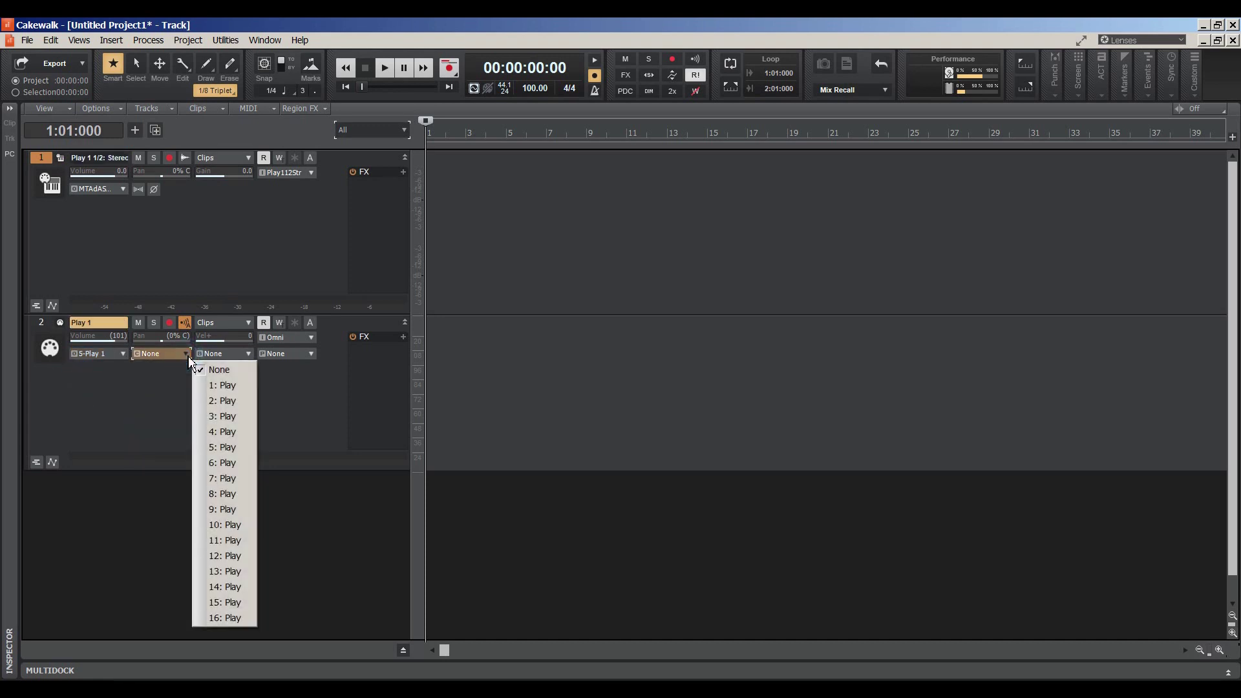
pyautogui.click(236, 387)
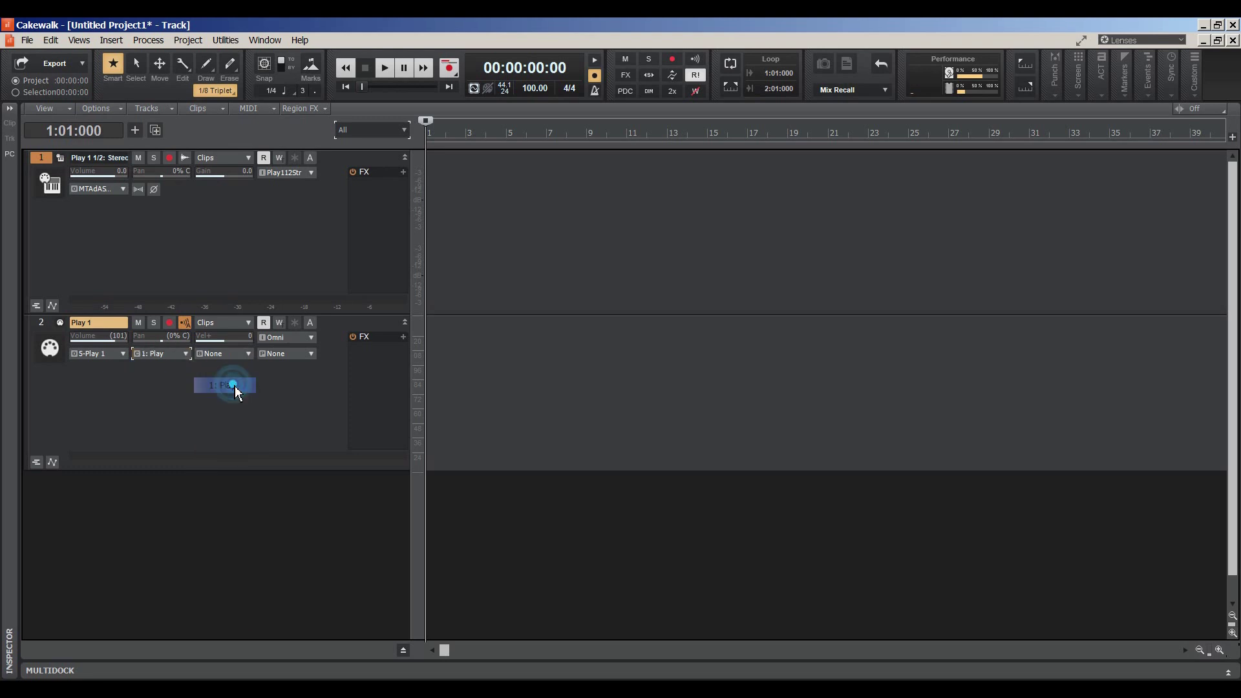
pyautogui.click(250, 353)
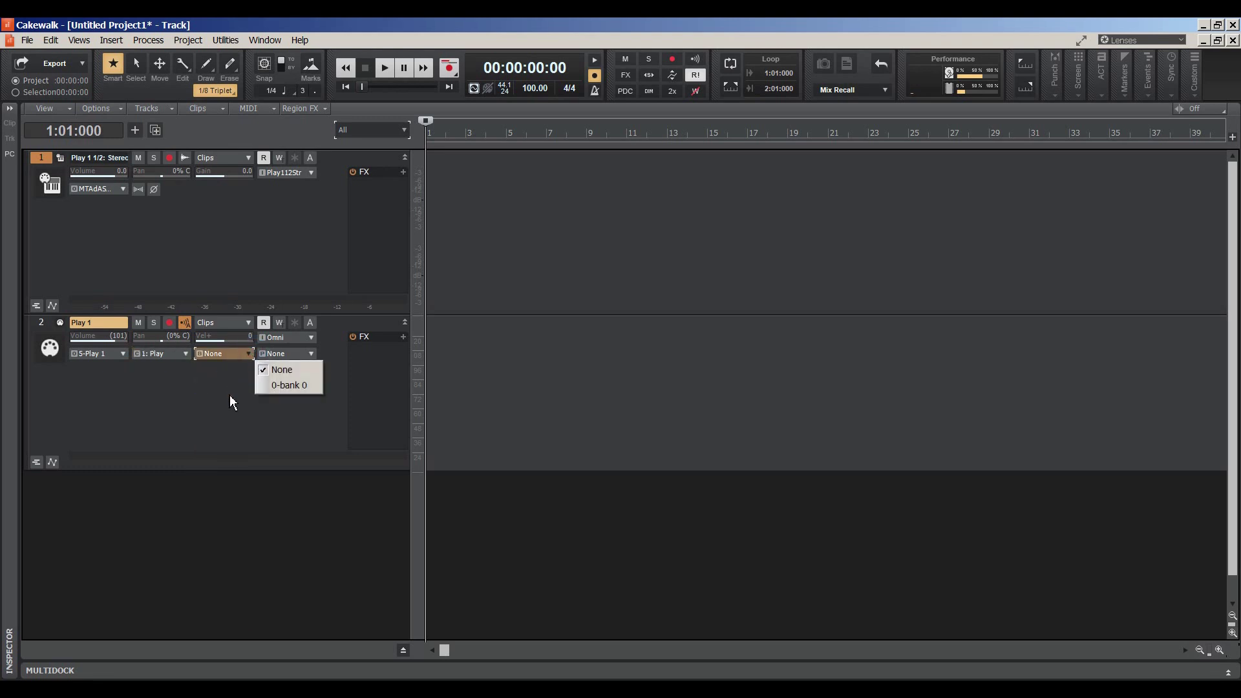
pyautogui.click(254, 397)
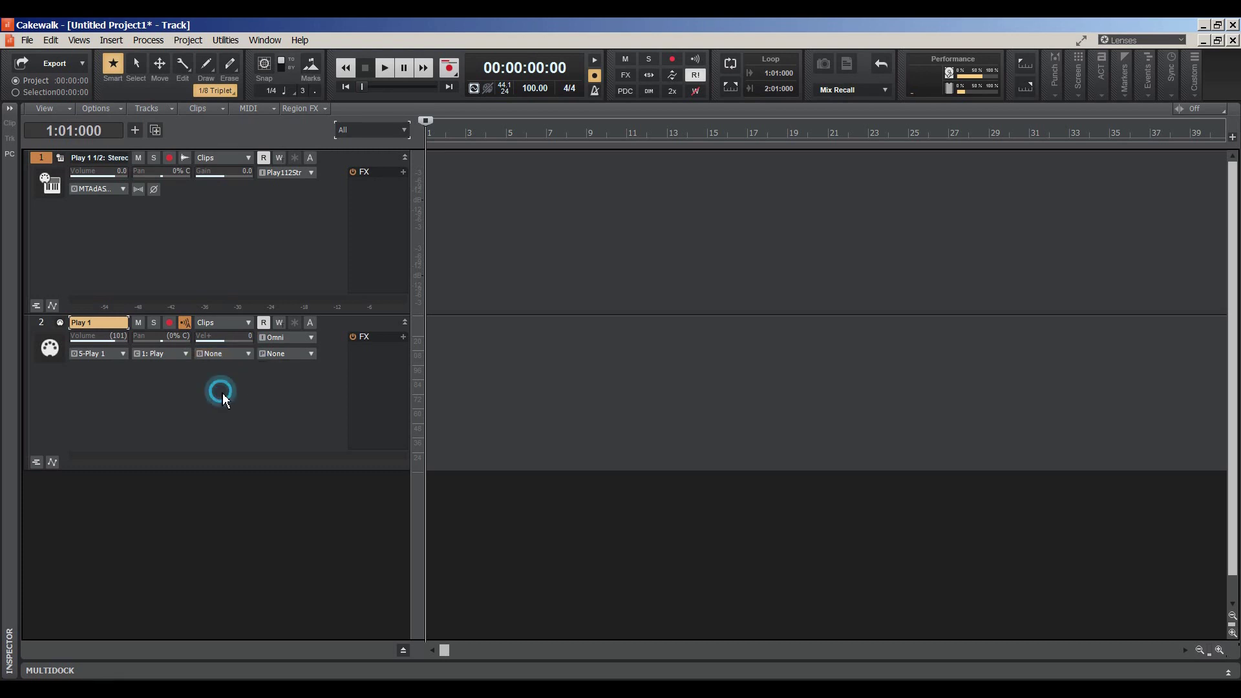
pyautogui.click(310, 354)
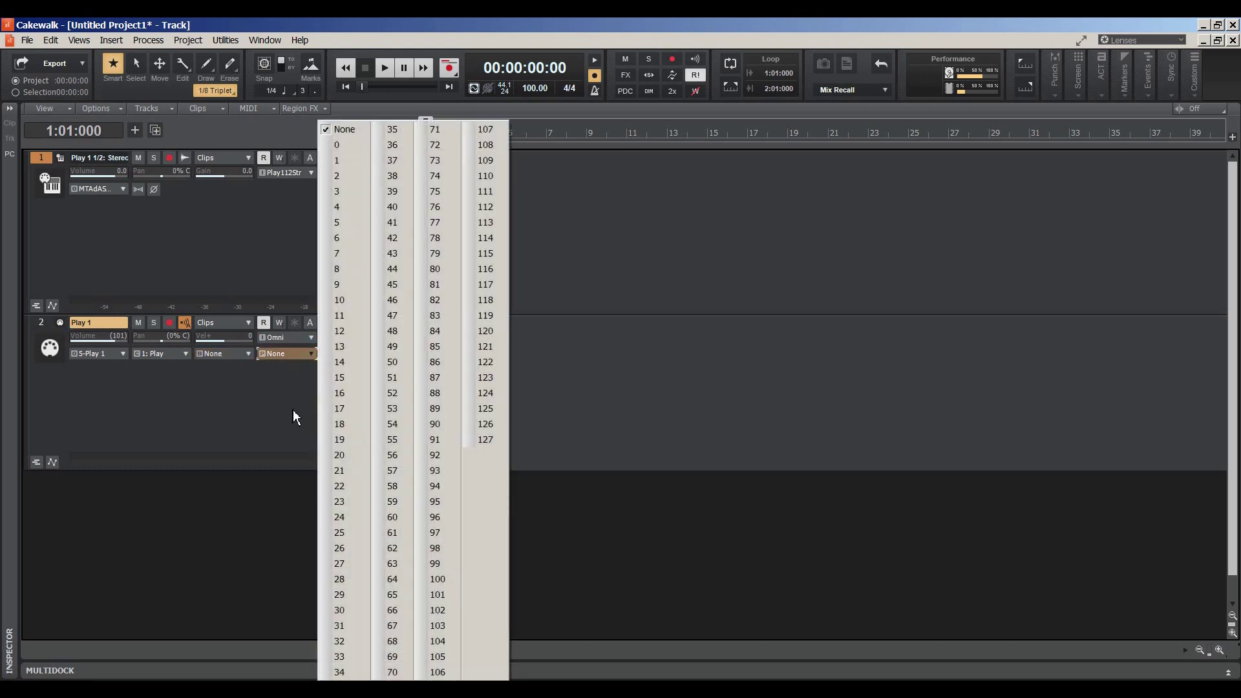
pyautogui.click(347, 131)
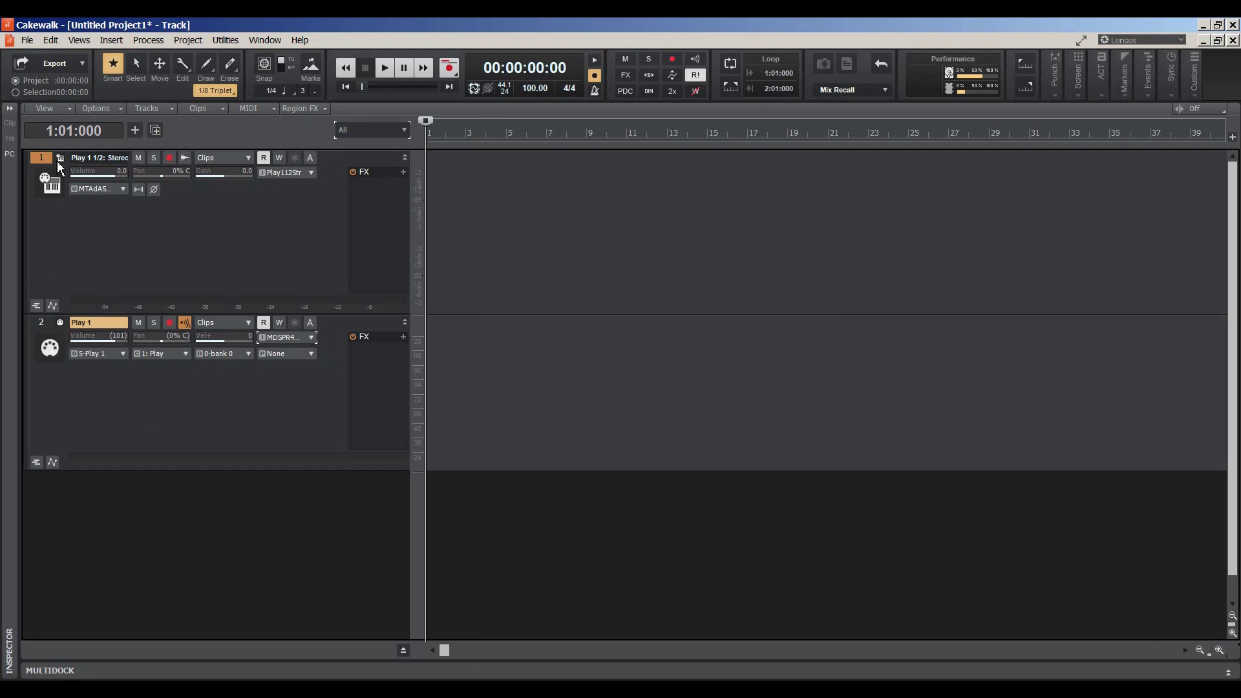
# - Open Play and load Pizzicato Strings from EW Goliath's Orchestra folder, then view its mixer
pyautogui.click(60, 324)
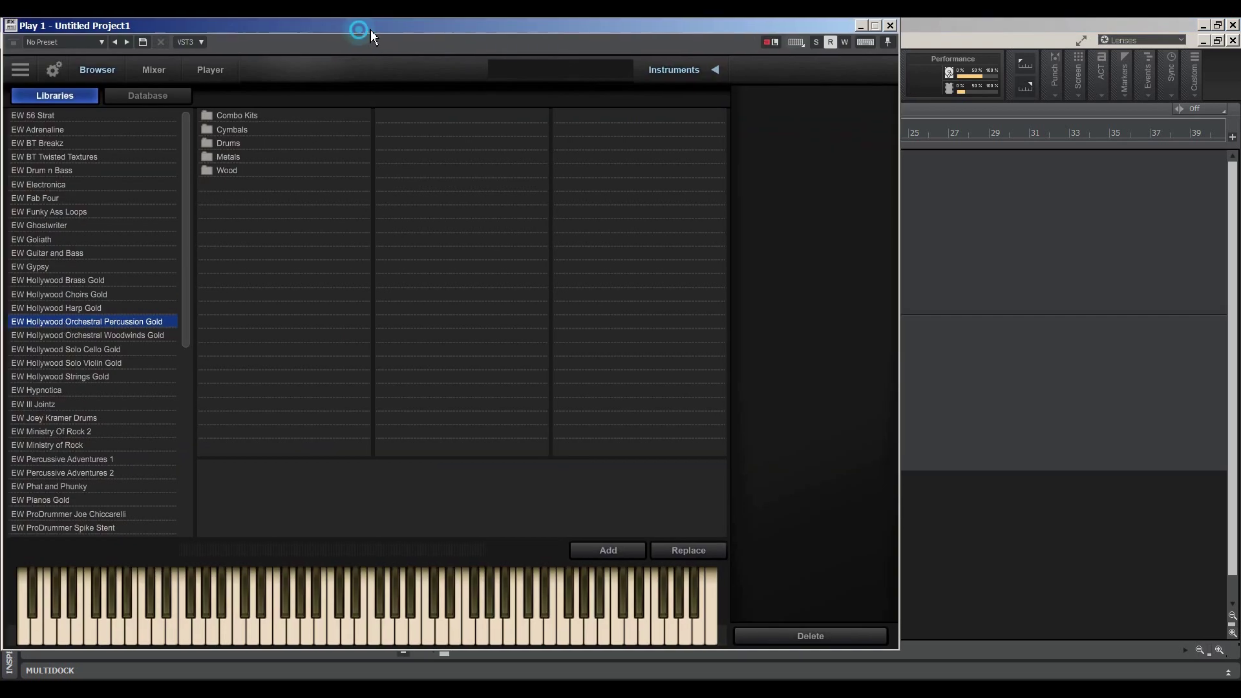
pyautogui.moveTo(370, 30); pyautogui.dragTo(517, 45)
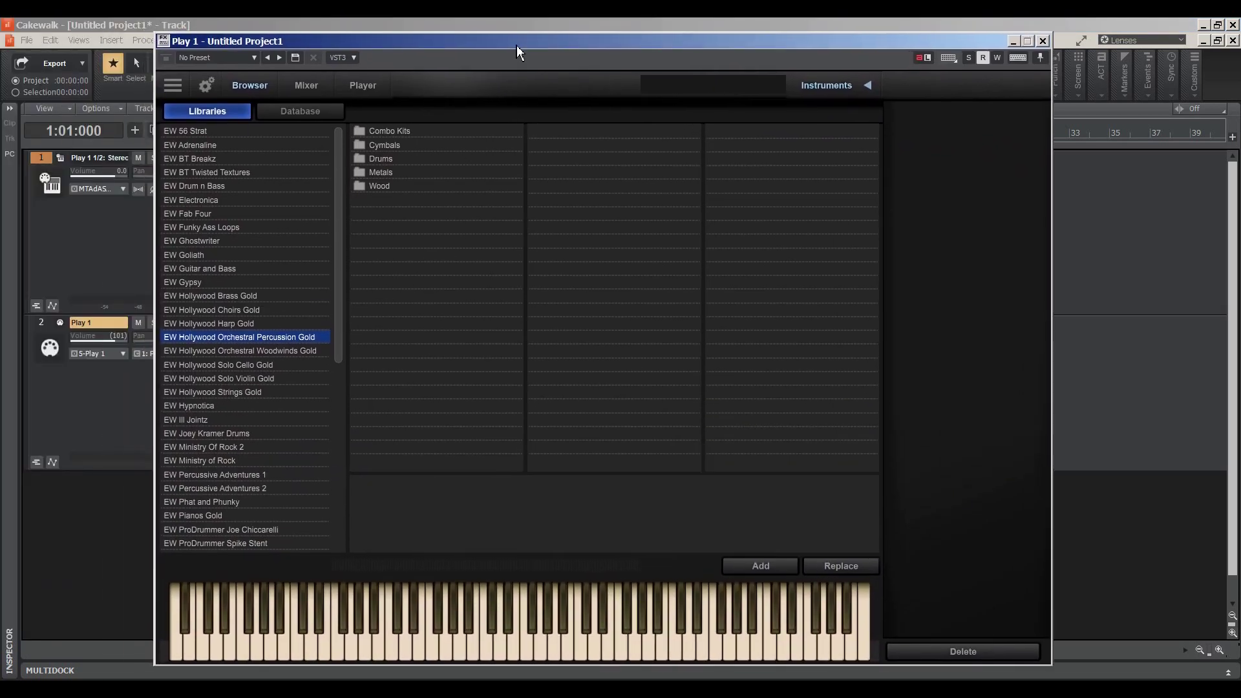
pyautogui.click(183, 257)
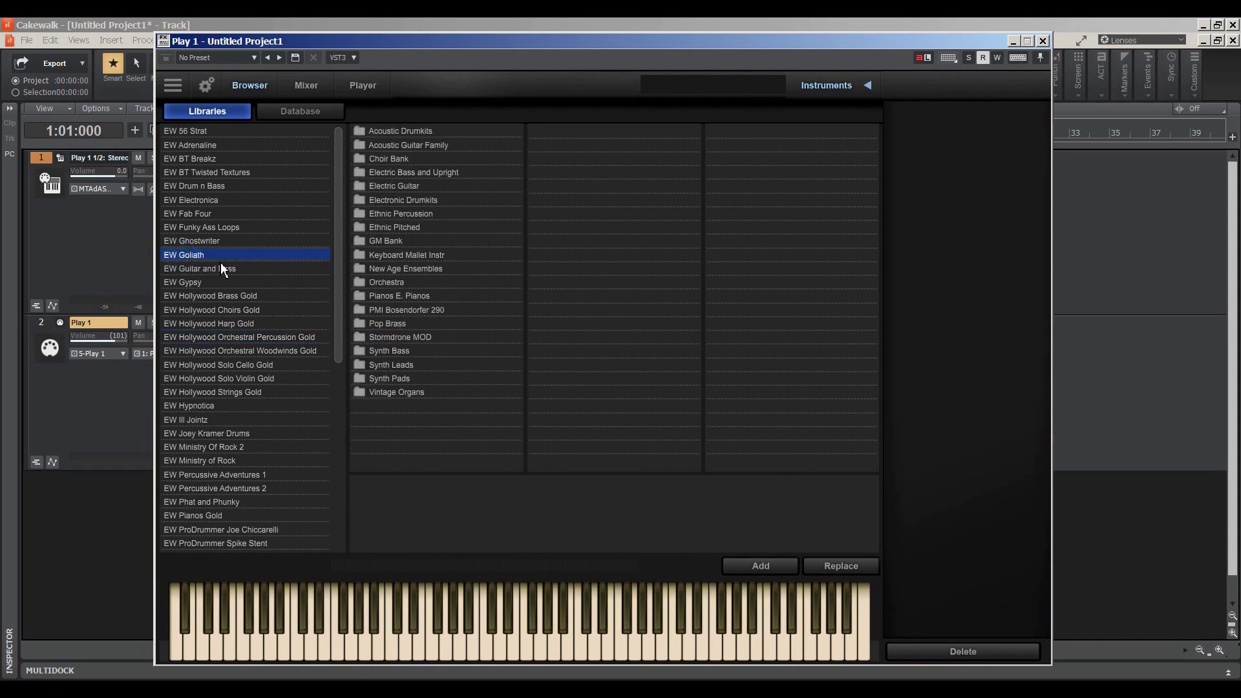
pyautogui.click(380, 284)
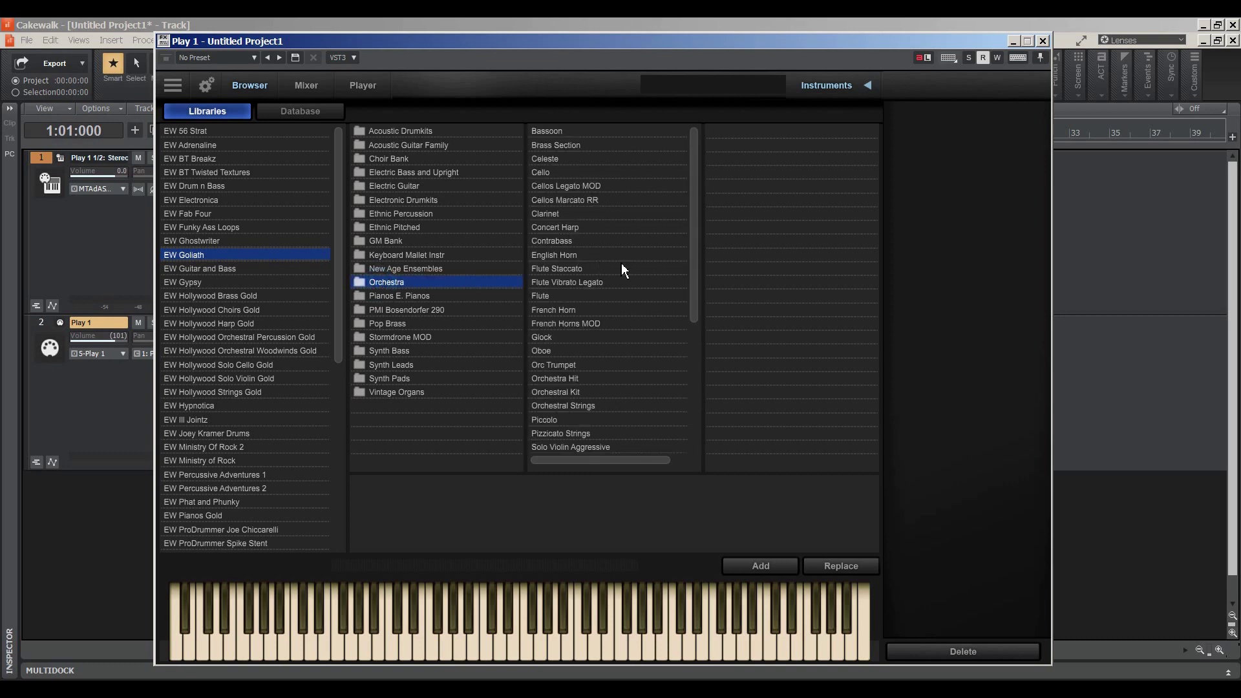
pyautogui.moveTo(695, 231); pyautogui.dragTo(666, 361)
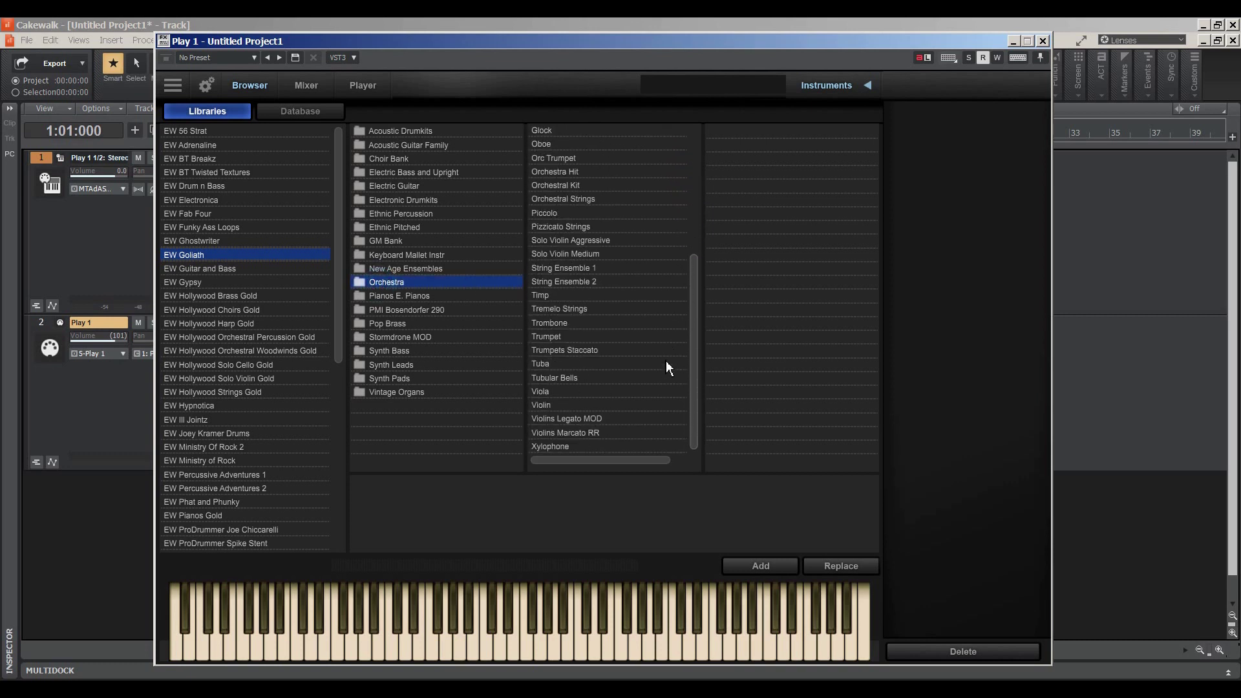
pyautogui.doubleClick(554, 227)
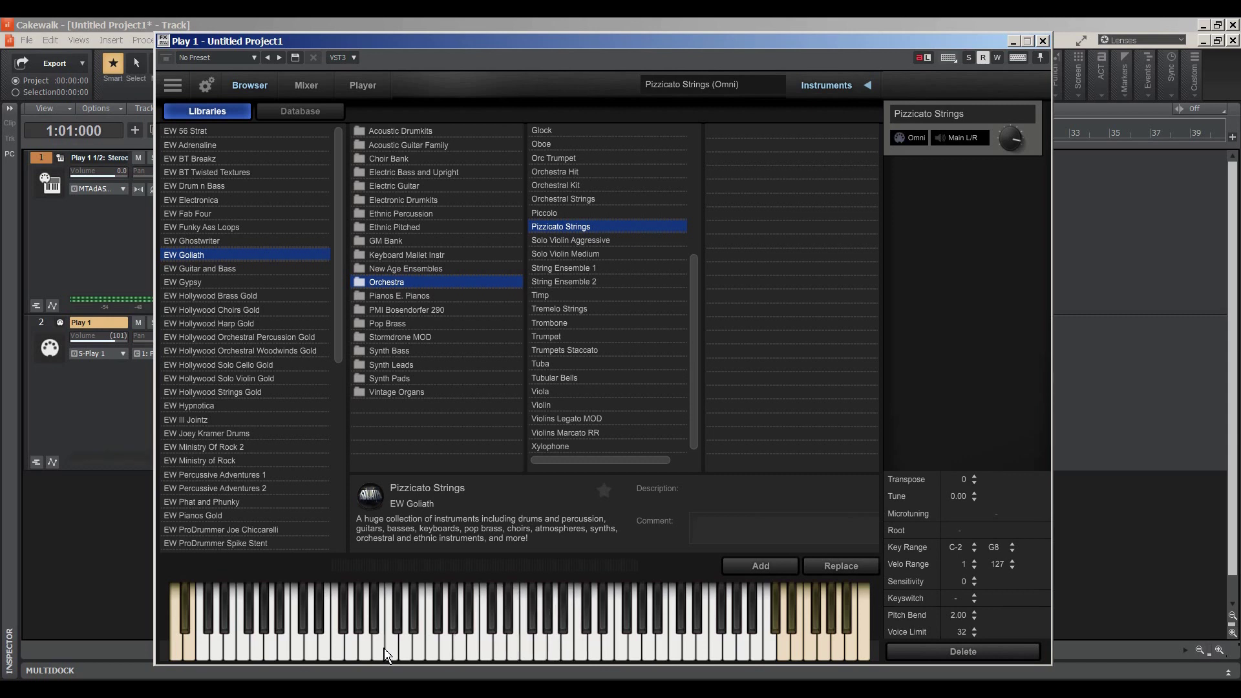
pyautogui.click(306, 86)
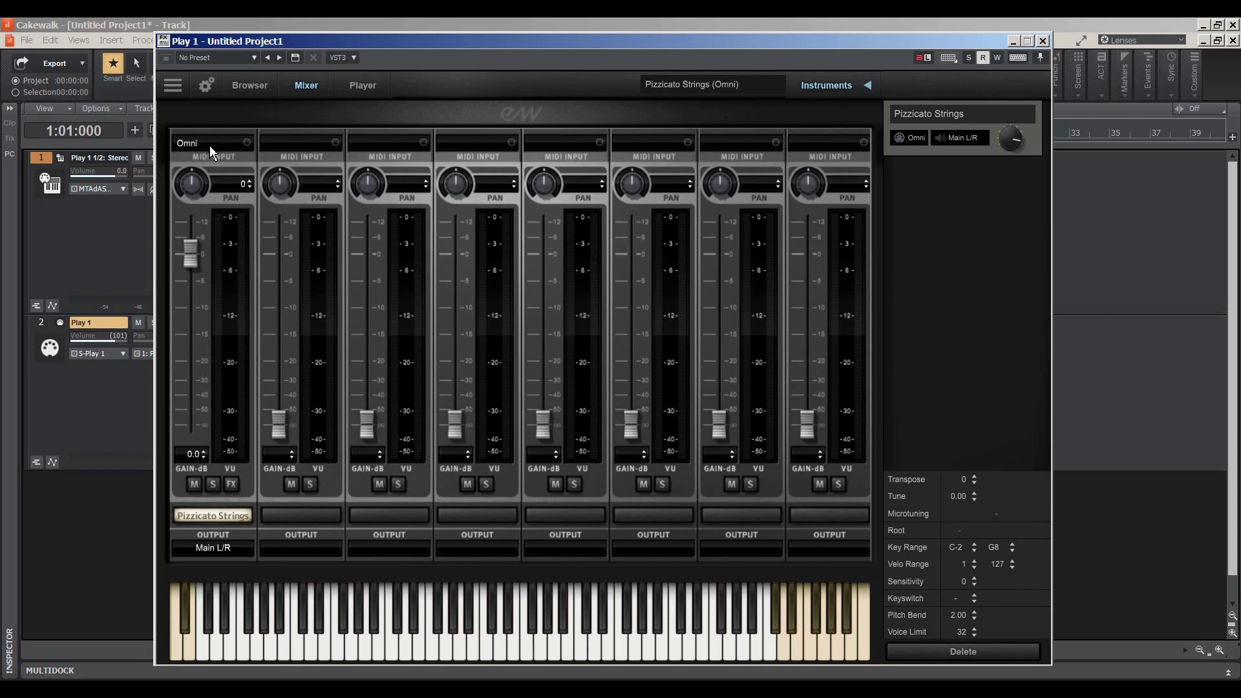
pyautogui.click(248, 89)
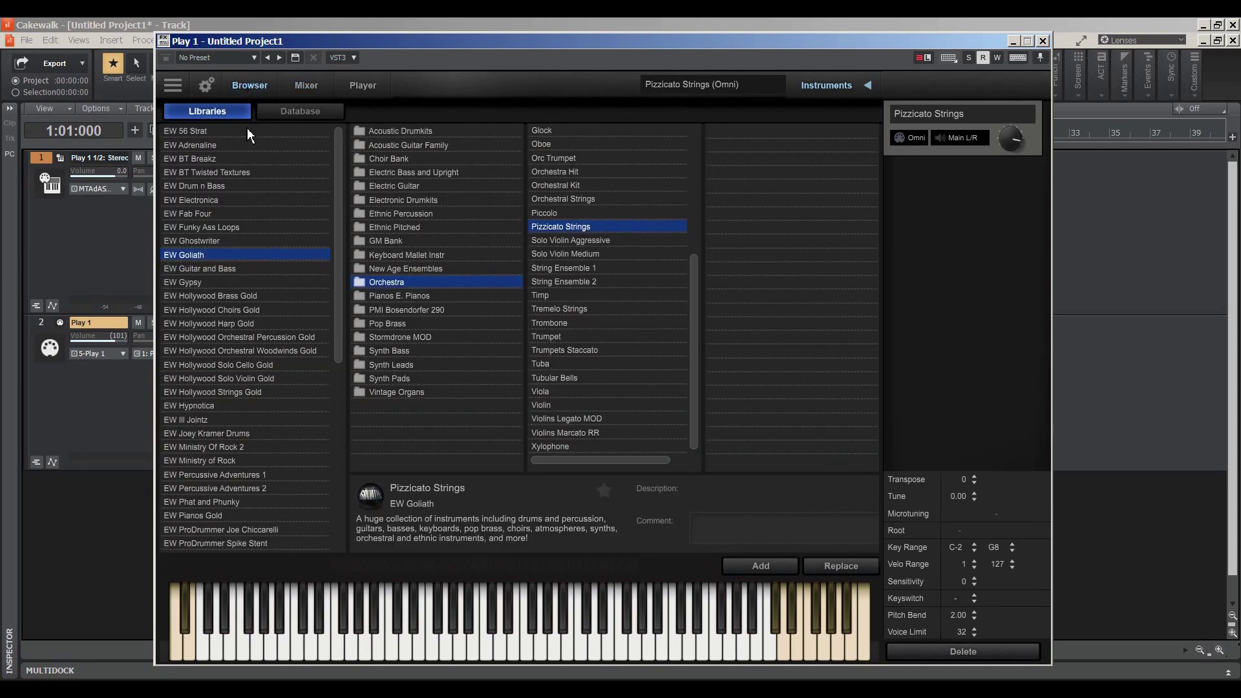
# - Add the 3 TP legshort patch from Goliath Pop Brass > 3 Trumpets and view the mixer
pyautogui.click(397, 324)
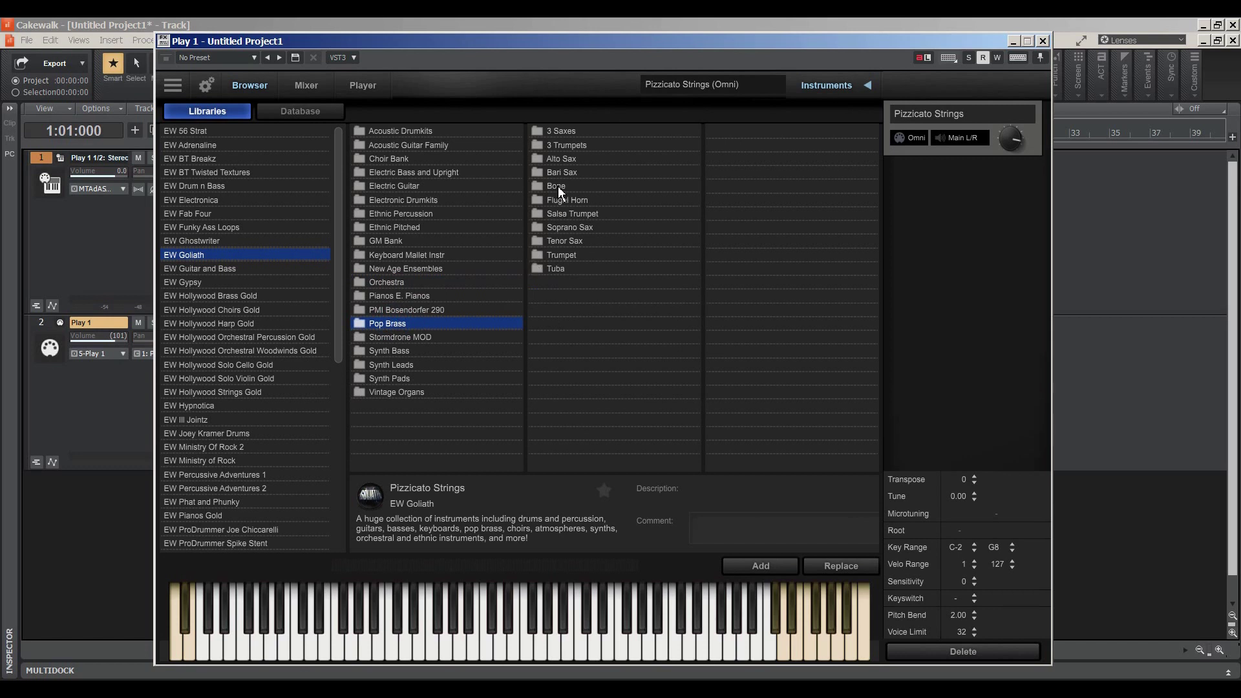
pyautogui.click(560, 146)
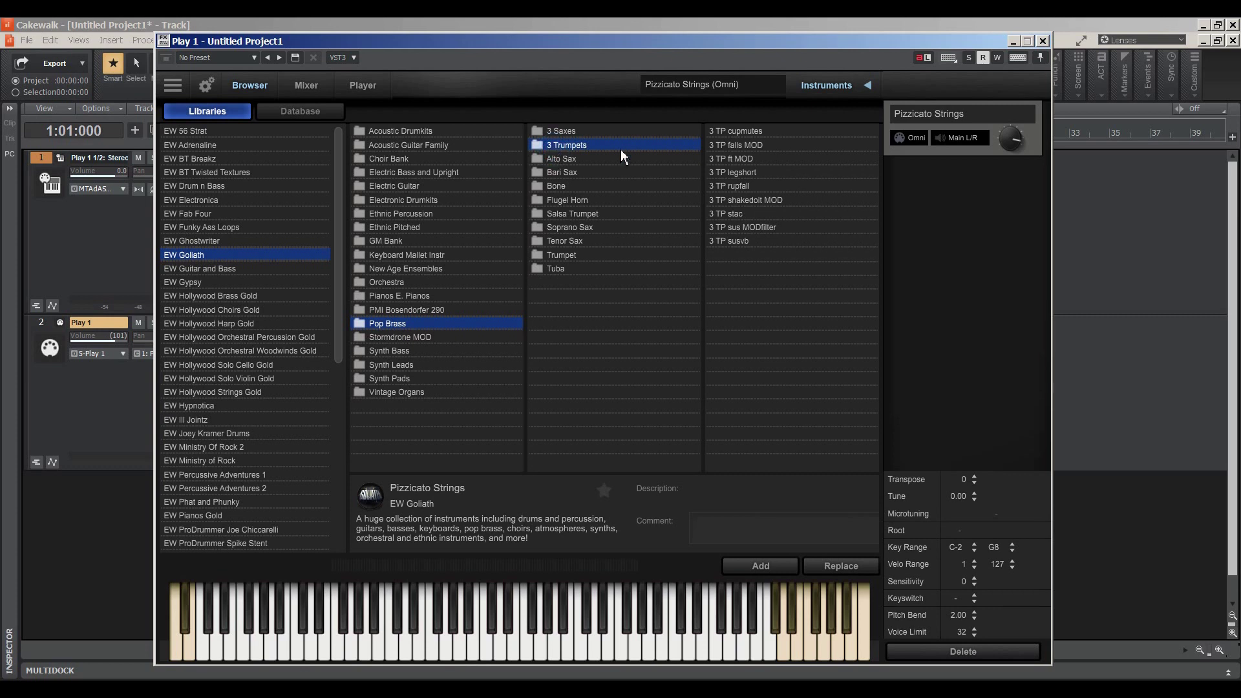
pyautogui.click(733, 175)
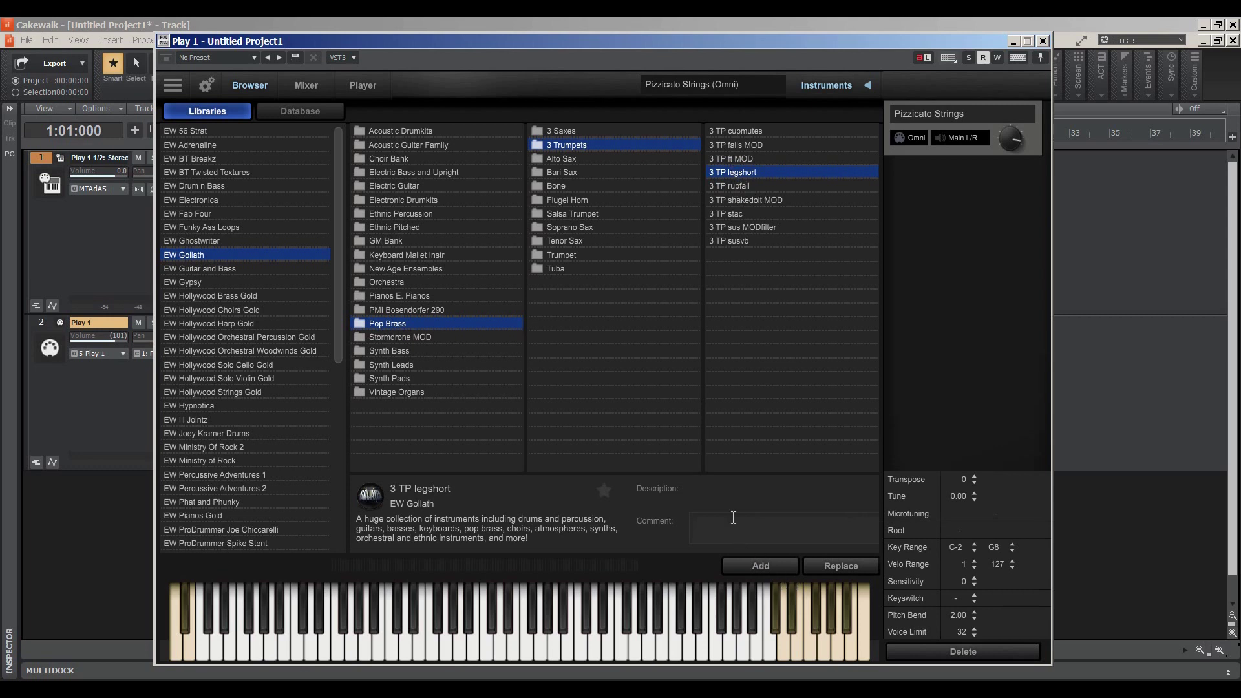
pyautogui.click(763, 569)
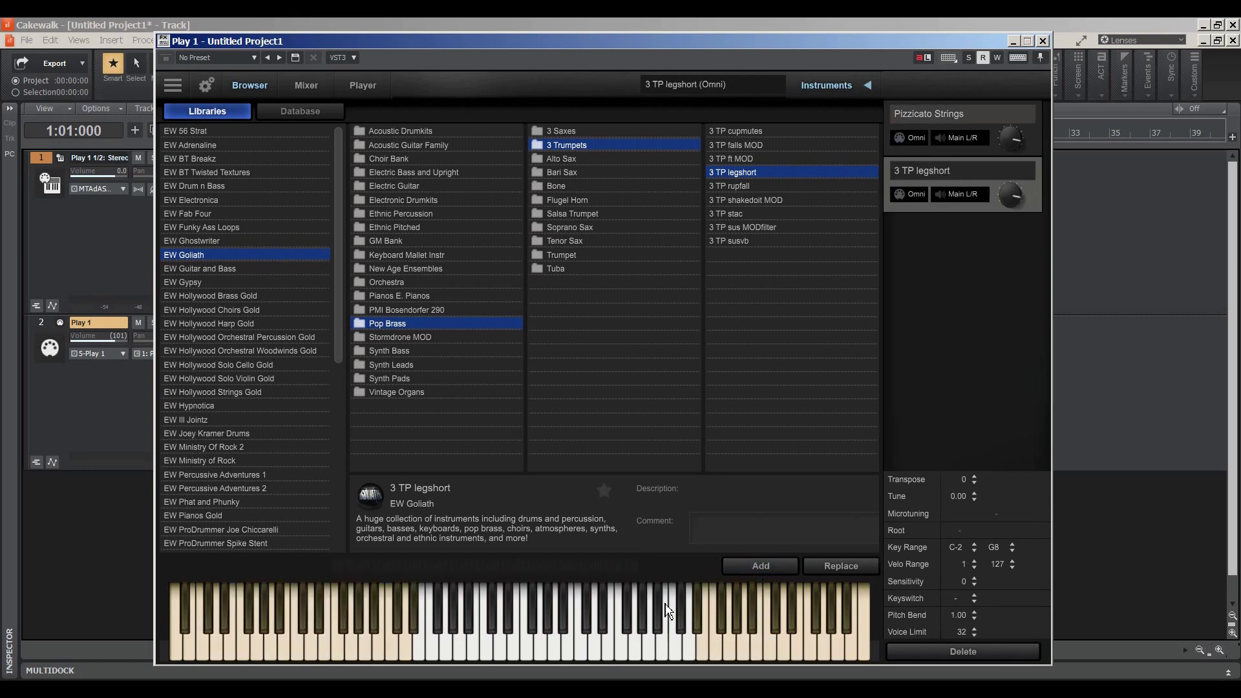
pyautogui.click(306, 90)
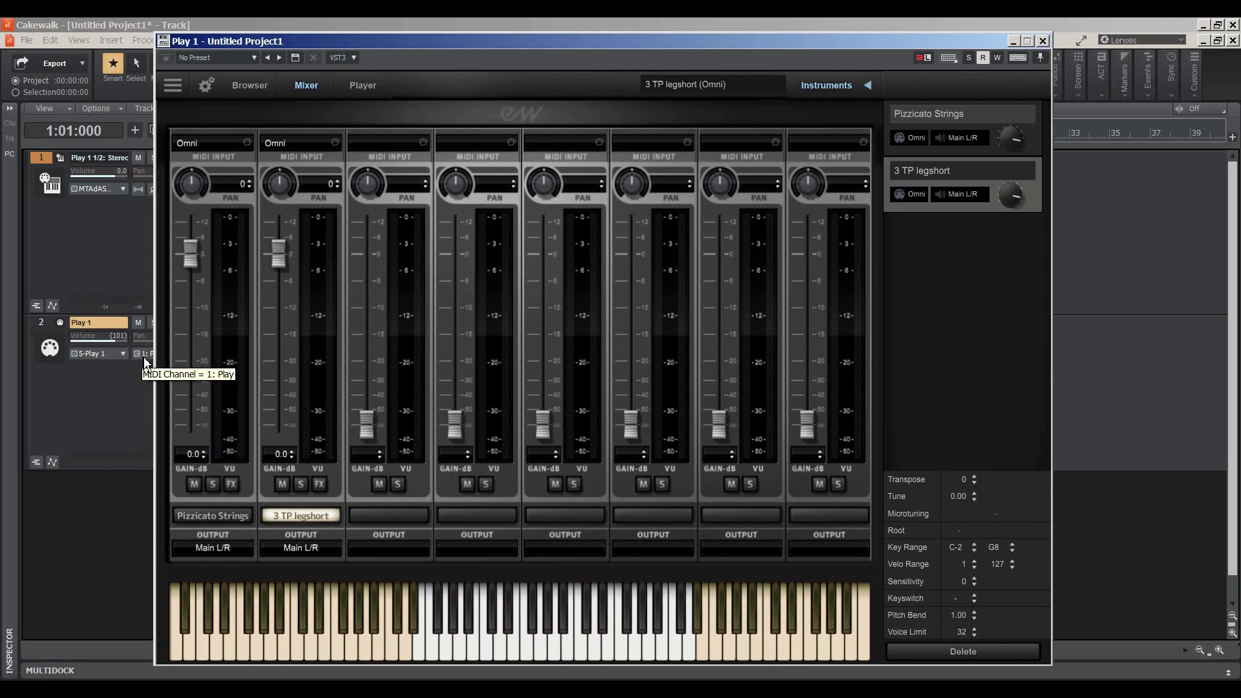
# - Set Play's MIDI Input to channel 1 for Pizzicato Strings and 2 for 3 TP legshort
pyautogui.moveTo(411, 46); pyautogui.dragTo(479, 69)
pyautogui.click(289, 168)
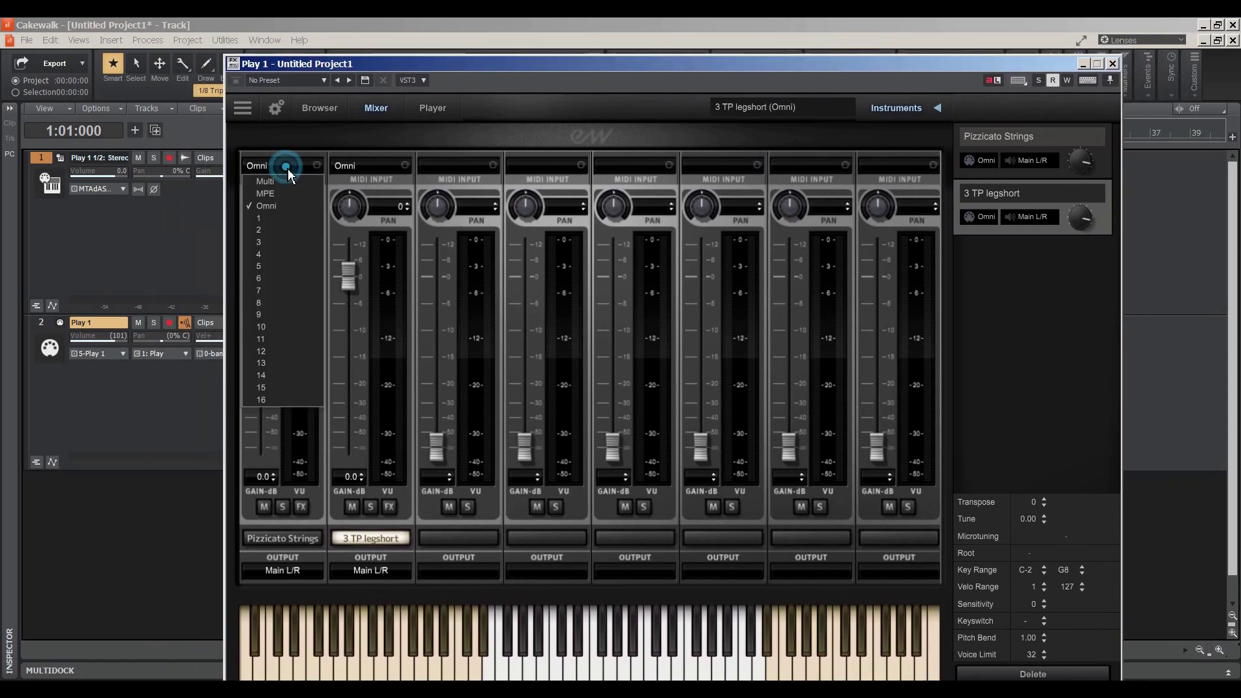
pyautogui.click(268, 218)
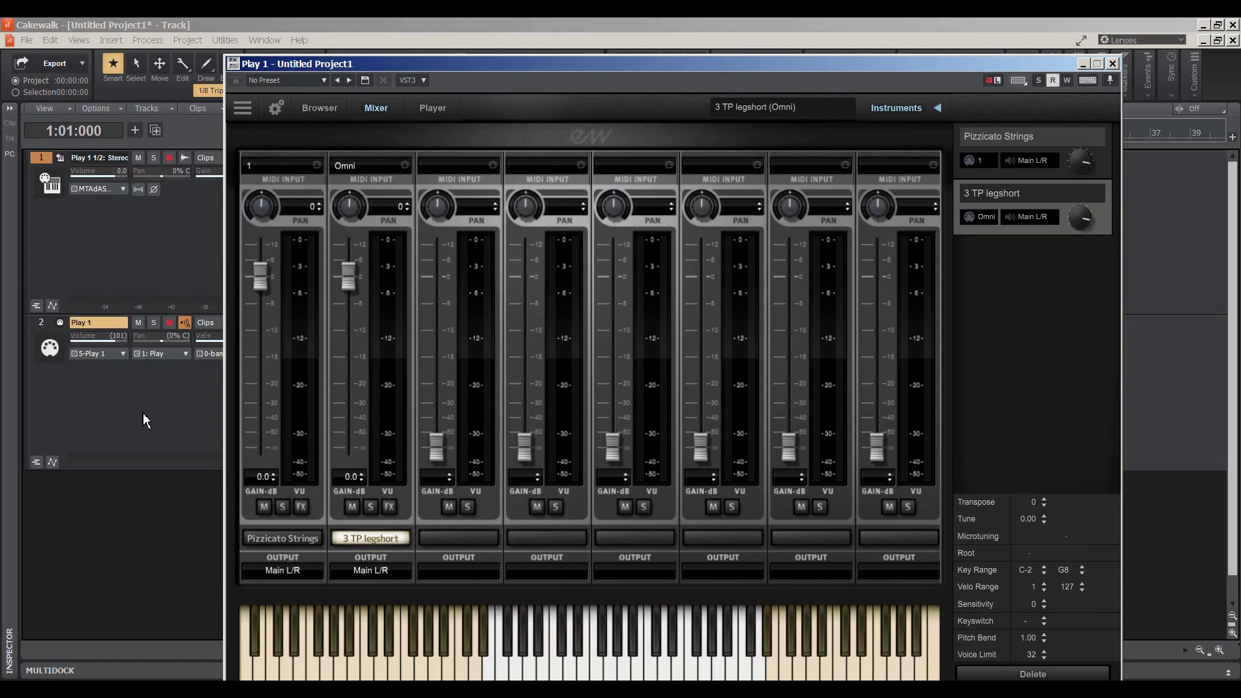
pyautogui.click(351, 168)
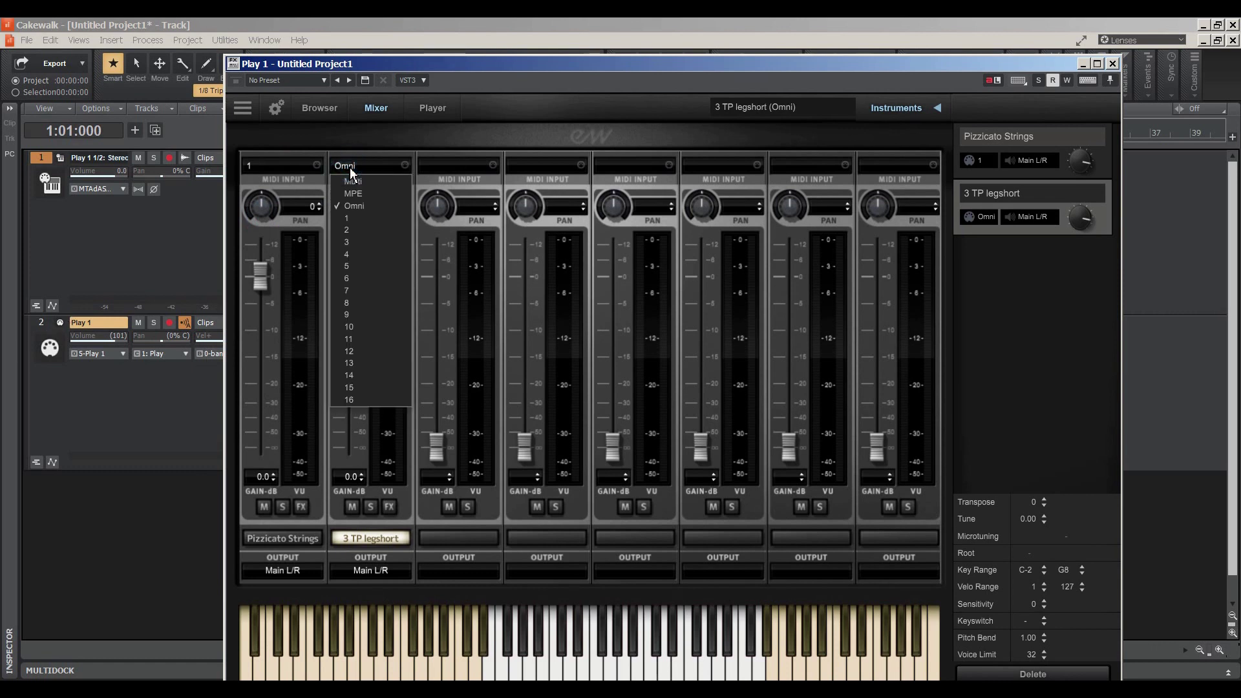
pyautogui.click(347, 231)
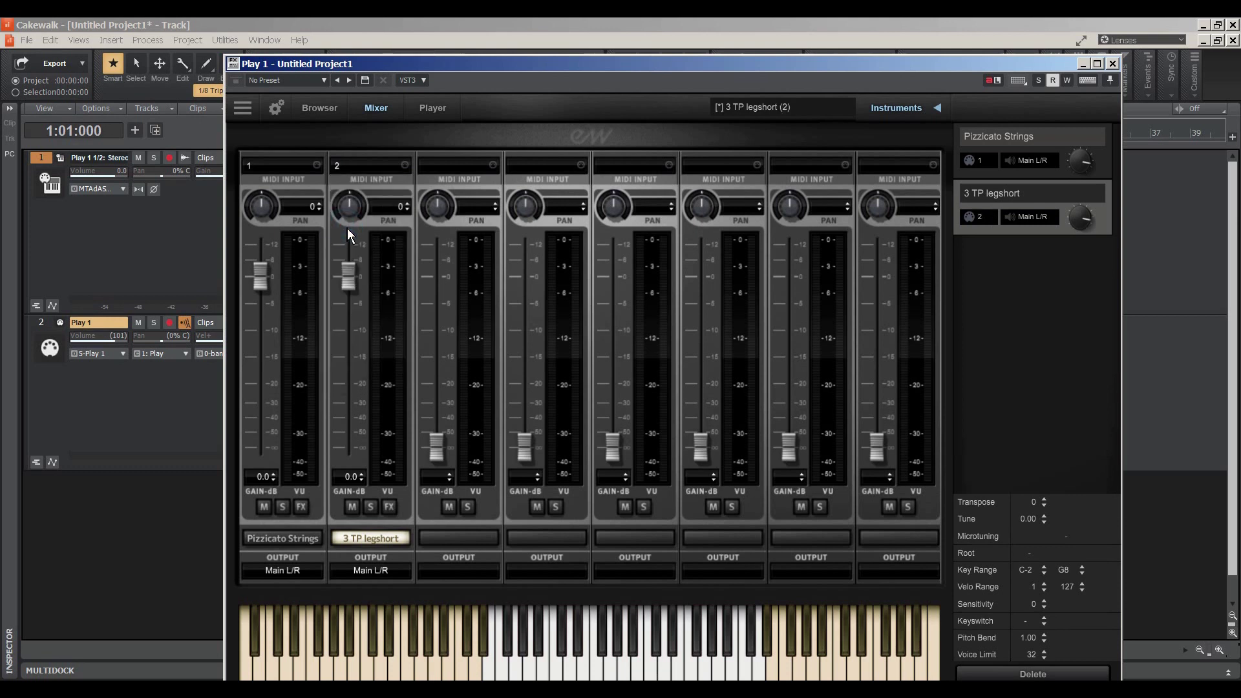
# - Insert a new MIDI track, Track 3, from the track pane's context menu
pyautogui.rightClick(67, 537)
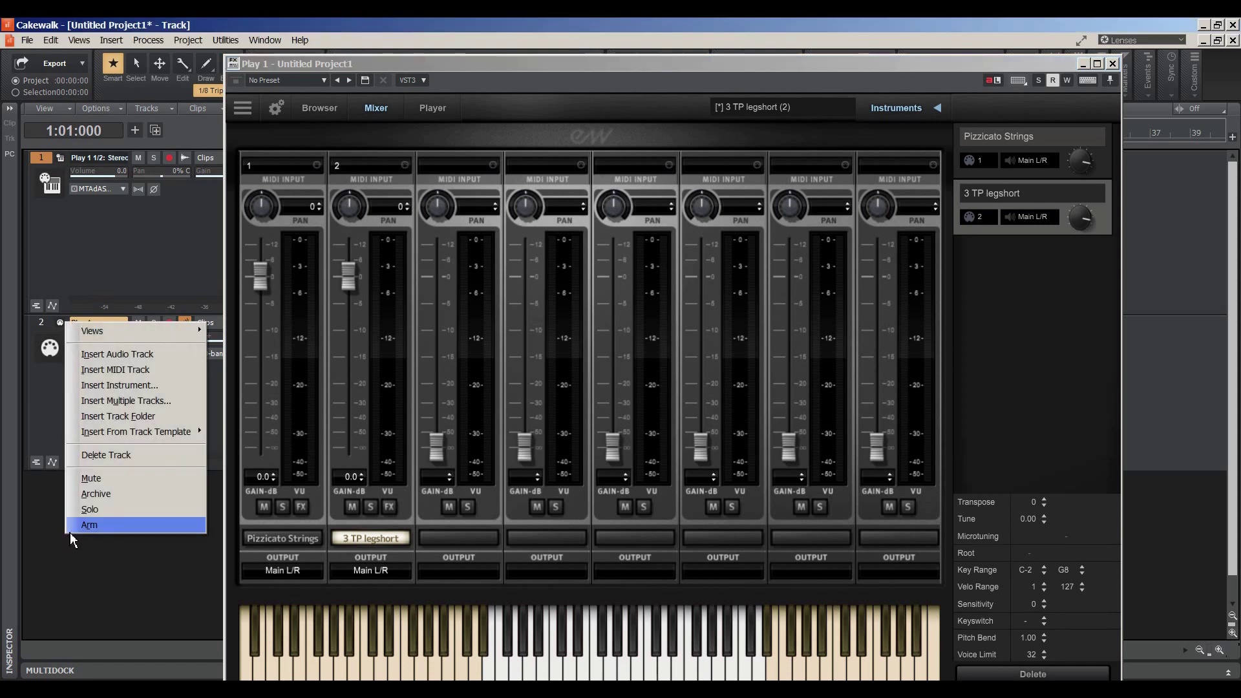
pyautogui.click(103, 375)
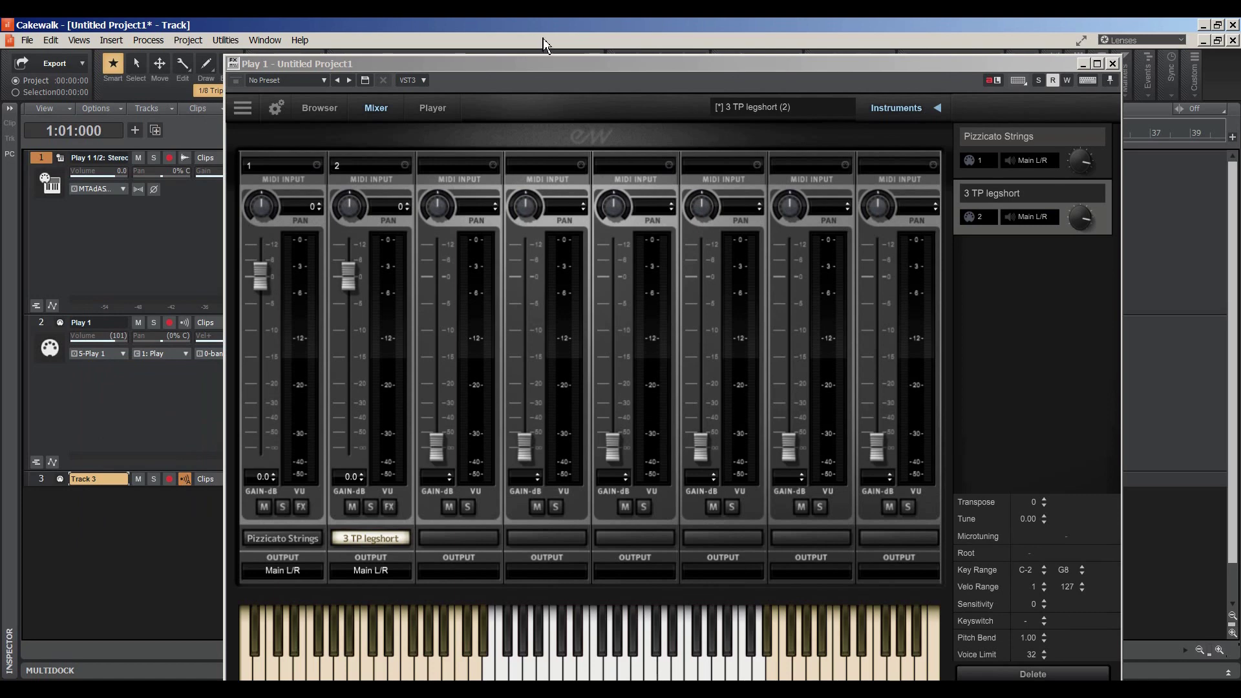
pyautogui.moveTo(538, 65); pyautogui.dragTo(792, 97)
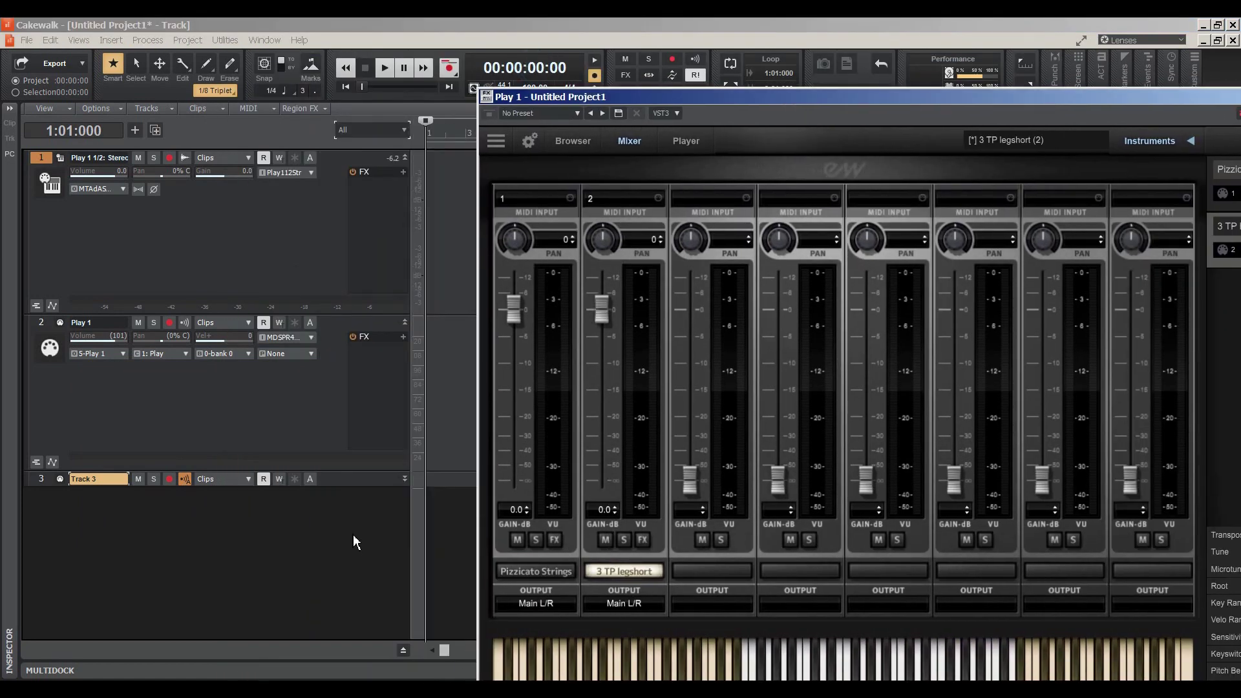
pyautogui.click(406, 323)
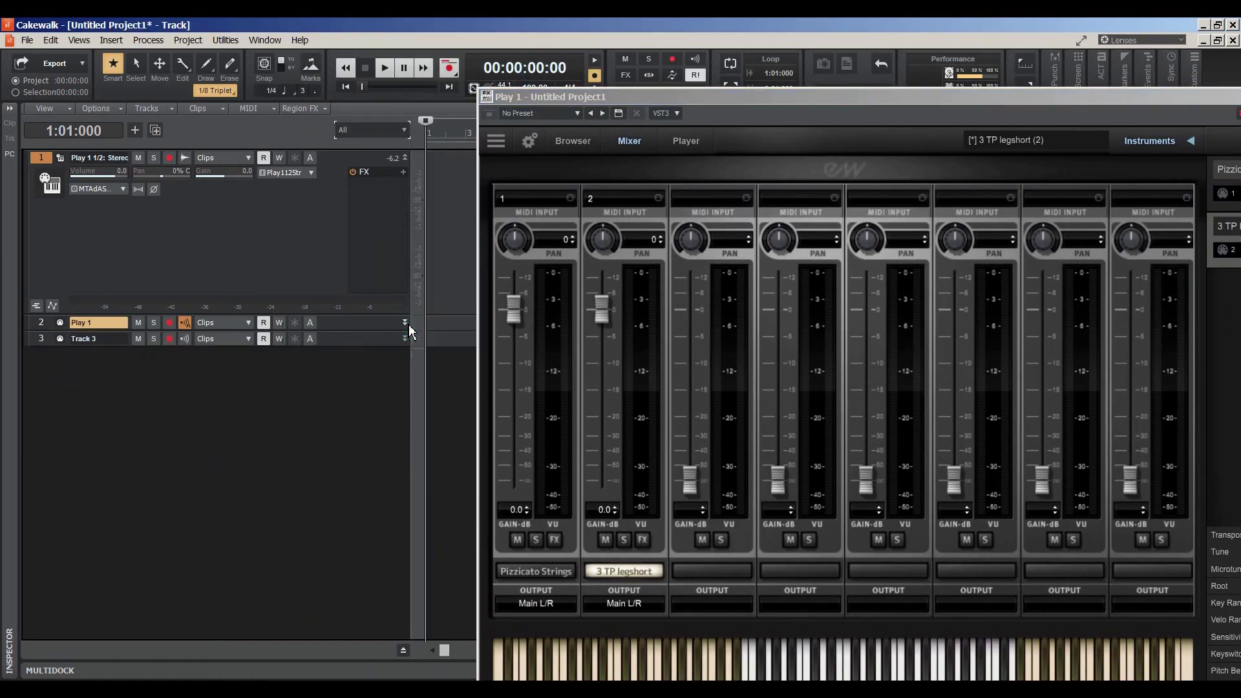
# - Route Track 3's output to 5-Play 1 on channel 2: Play
pyautogui.moveTo(357, 346); pyautogui.dragTo(331, 534)
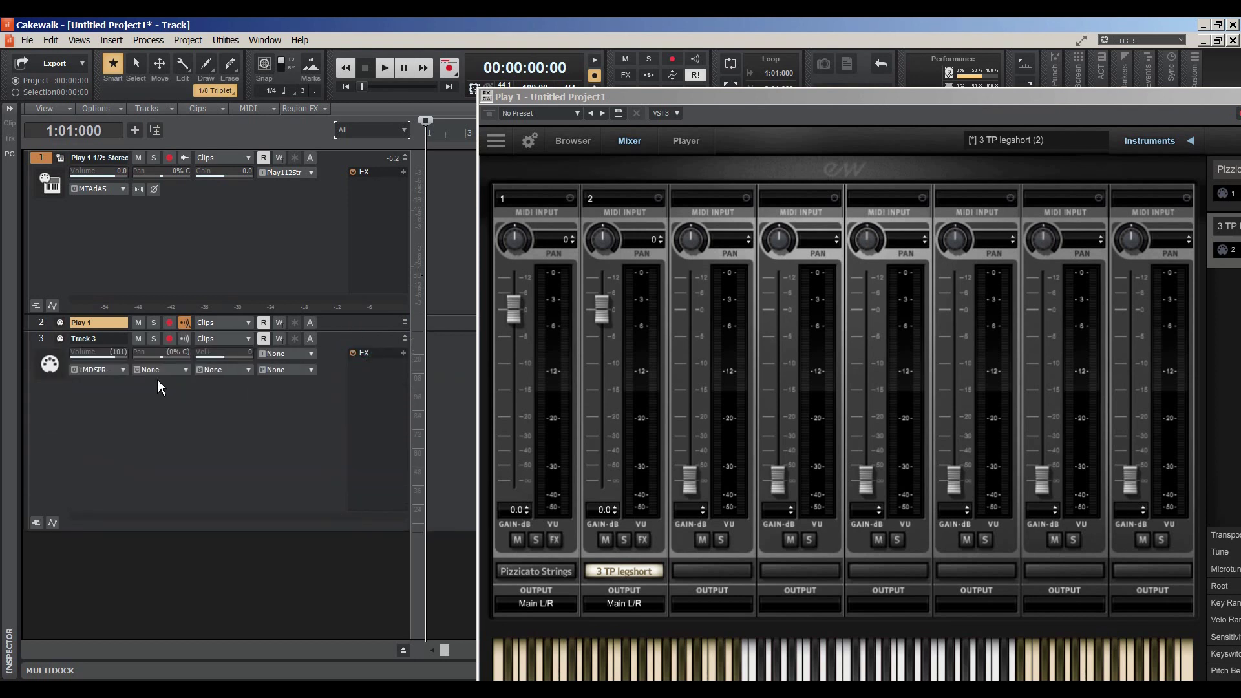
pyautogui.click(123, 371)
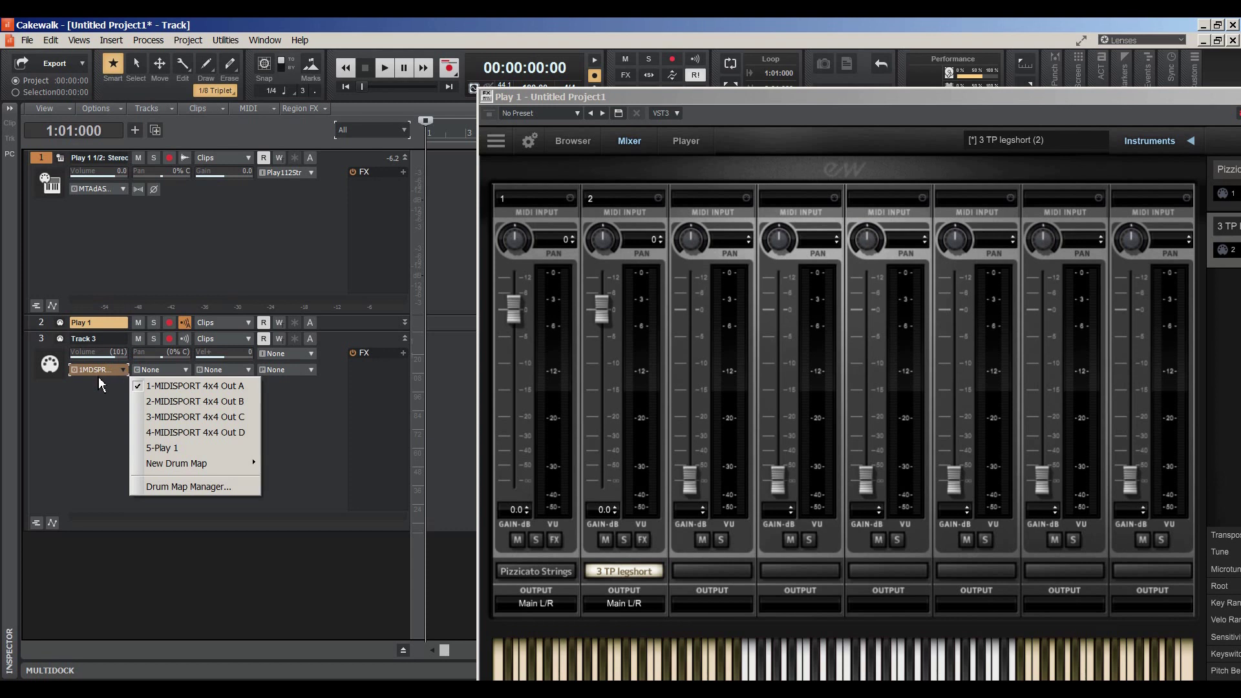
pyautogui.click(158, 449)
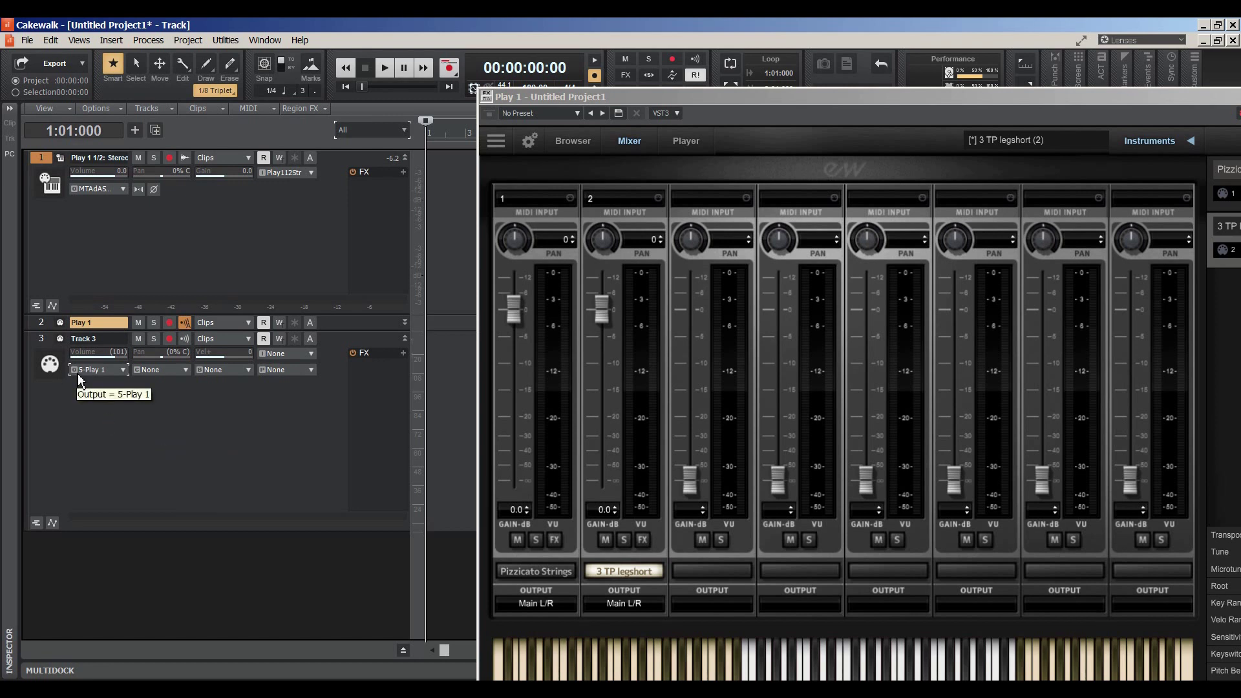
pyautogui.click(186, 371)
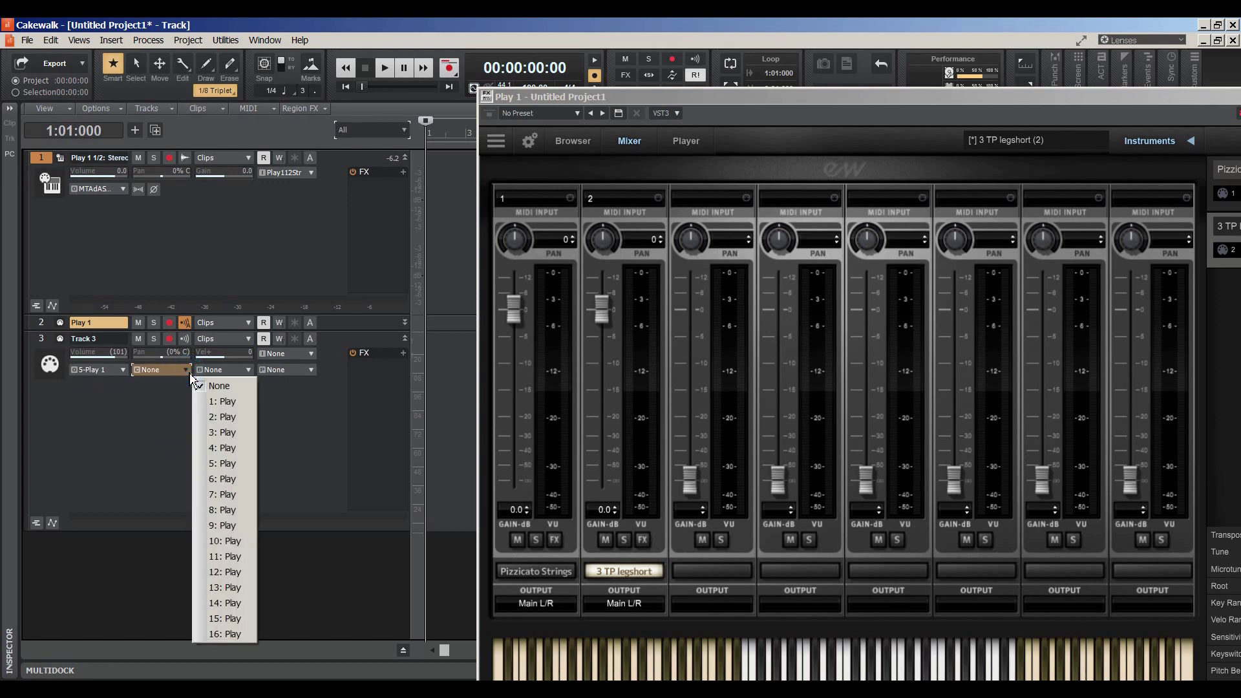
pyautogui.click(226, 419)
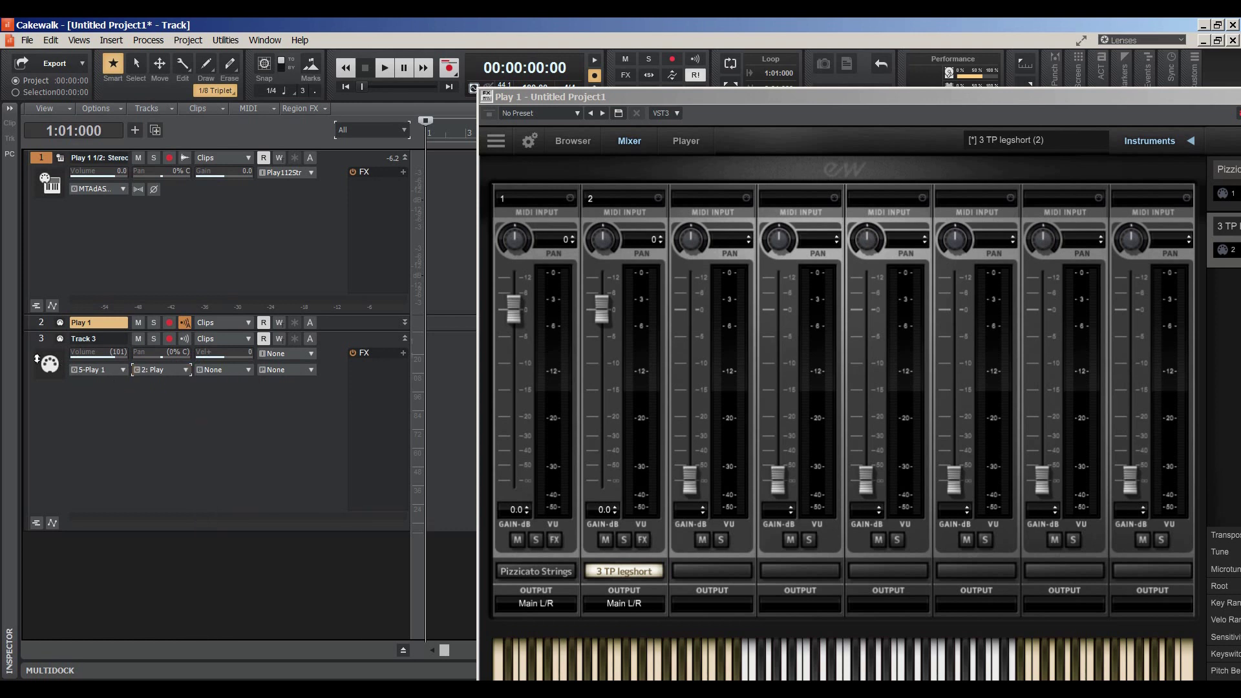
pyautogui.click(42, 340)
# - Drag the Play 1 window left so it is fully visible on screen
pyautogui.moveTo(1032, 106); pyautogui.dragTo(743, 36)
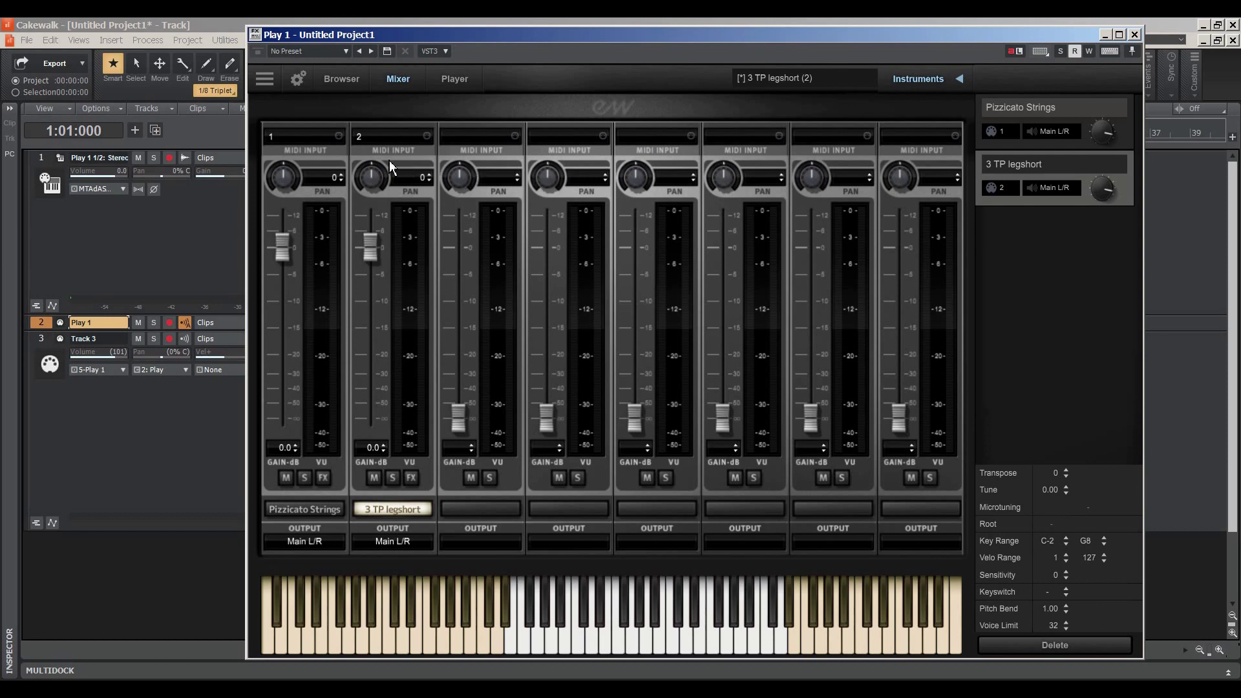
# - Add CL KS Sus_Short C0-A#0 from Hollywood Orchestral Woodwinds Gold > Clarinet > 04 Keyswitch
pyautogui.click(341, 79)
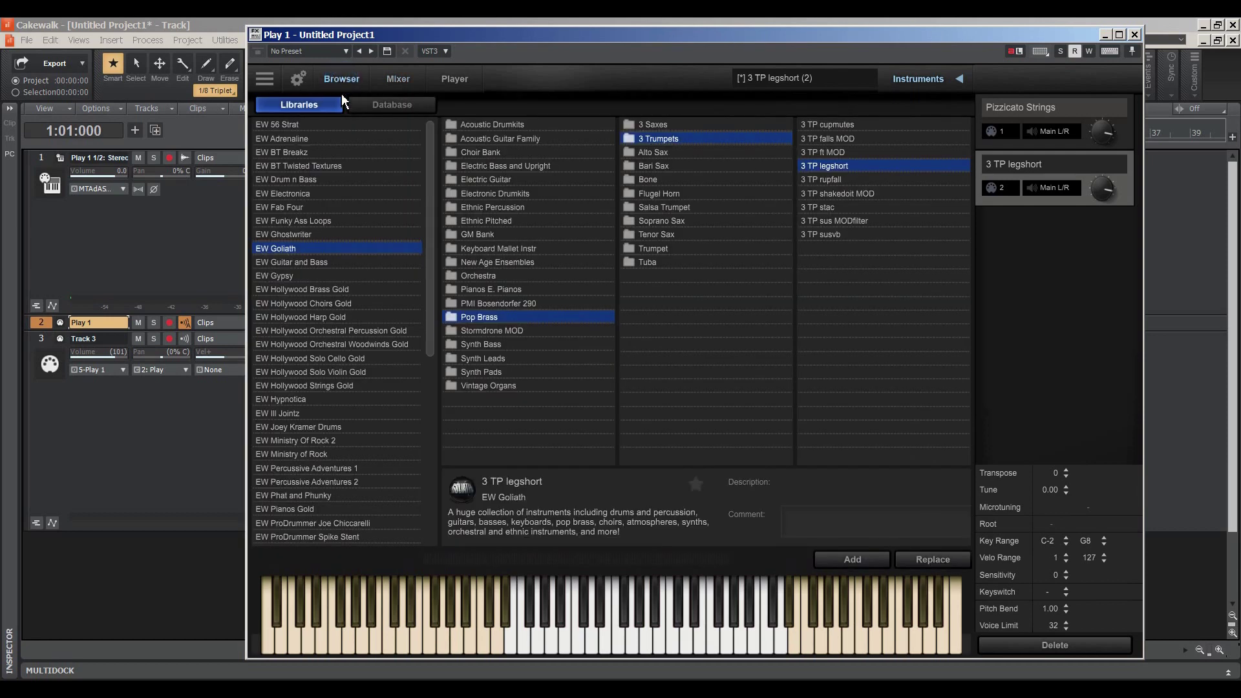
pyautogui.click(302, 345)
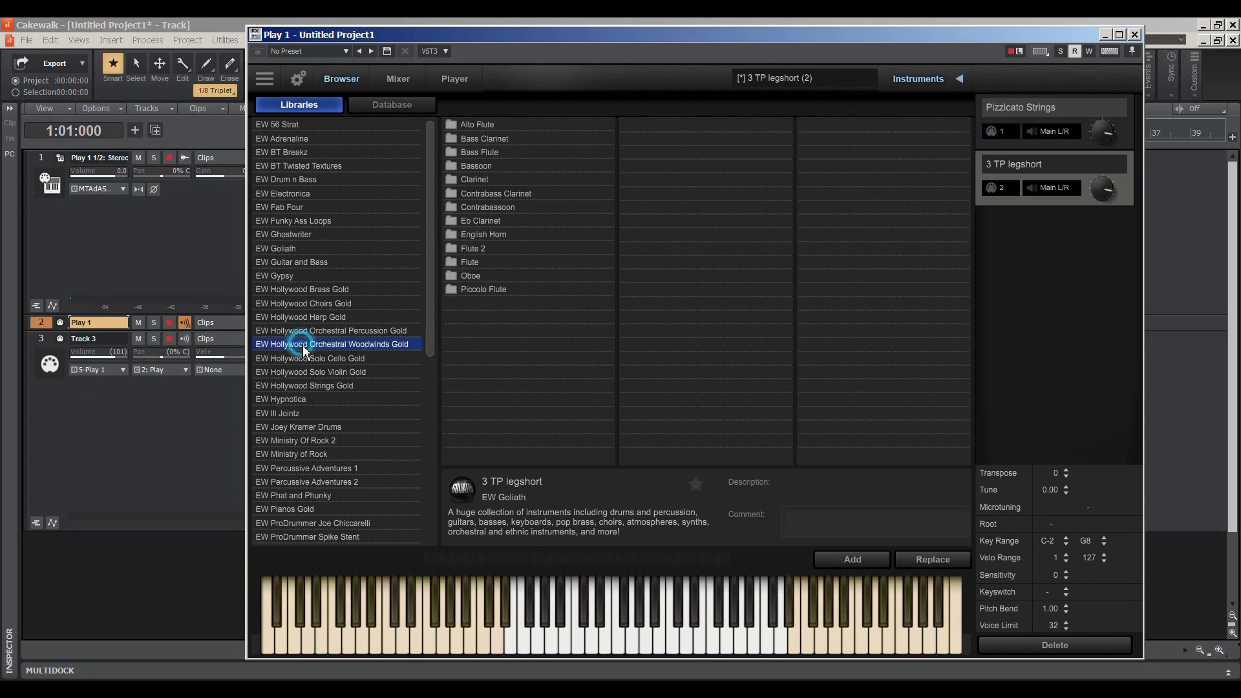
pyautogui.click(476, 180)
pyautogui.click(647, 166)
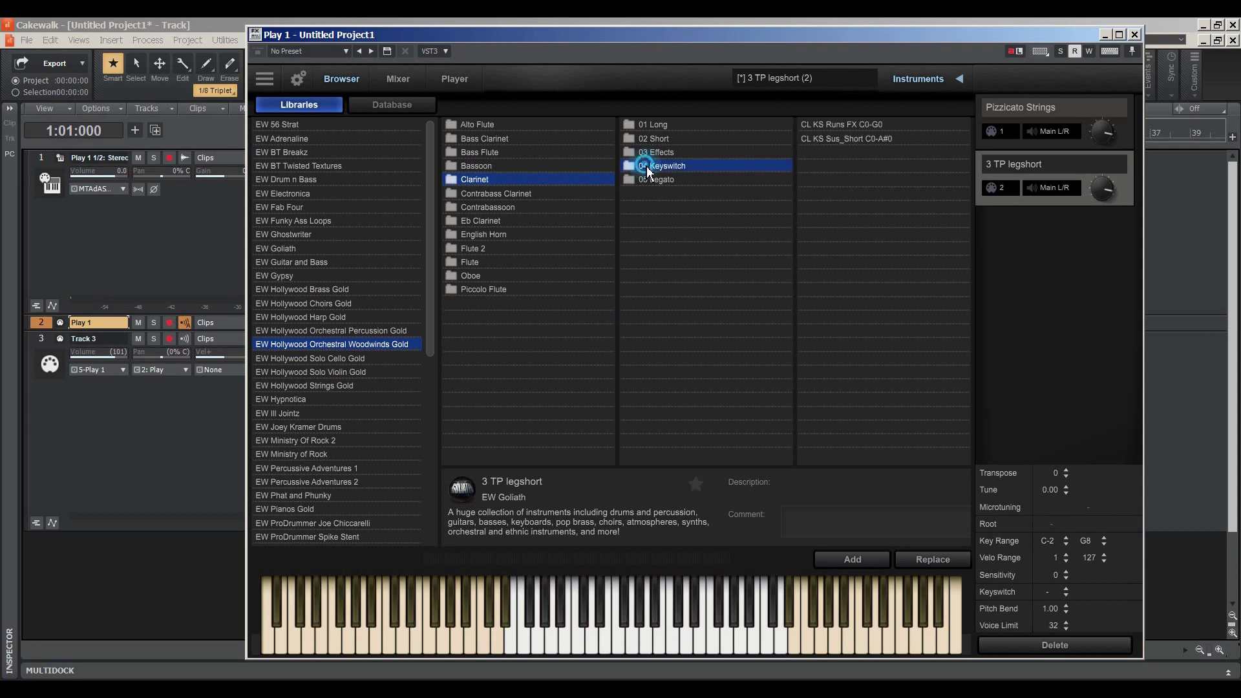
pyautogui.click(852, 560)
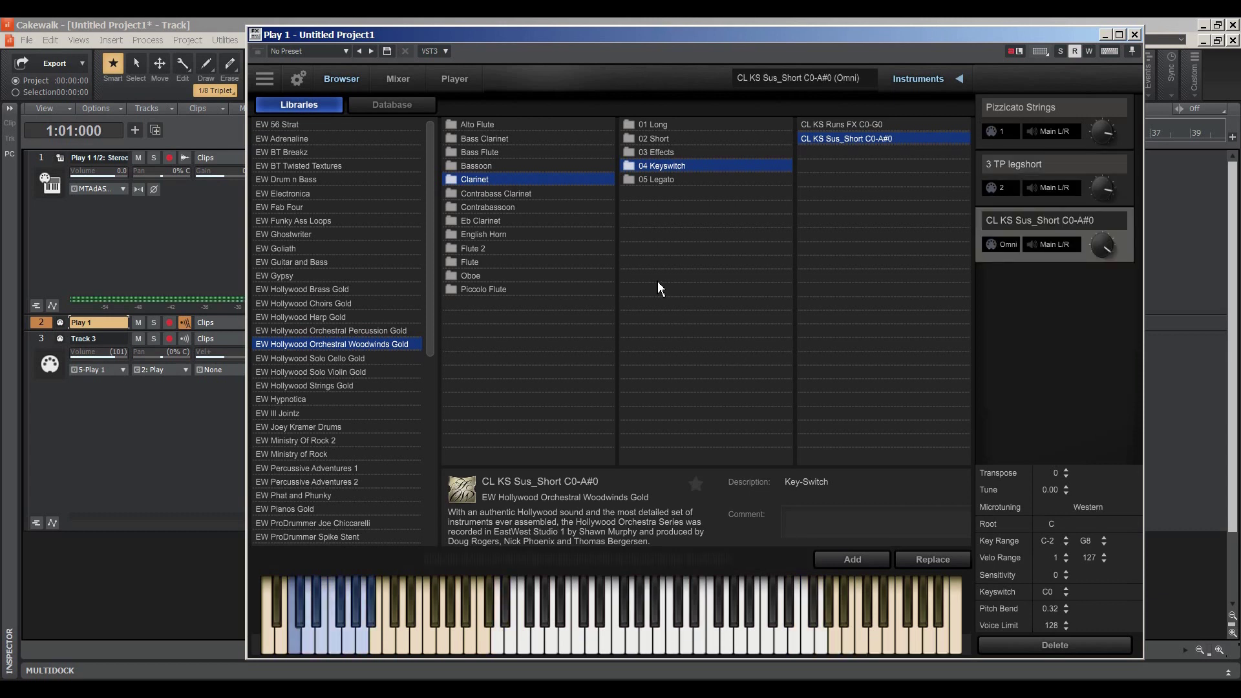
# - Set the clarinet instrument's MIDI Input to channel 3 in Play's mixer
pyautogui.click(41, 342)
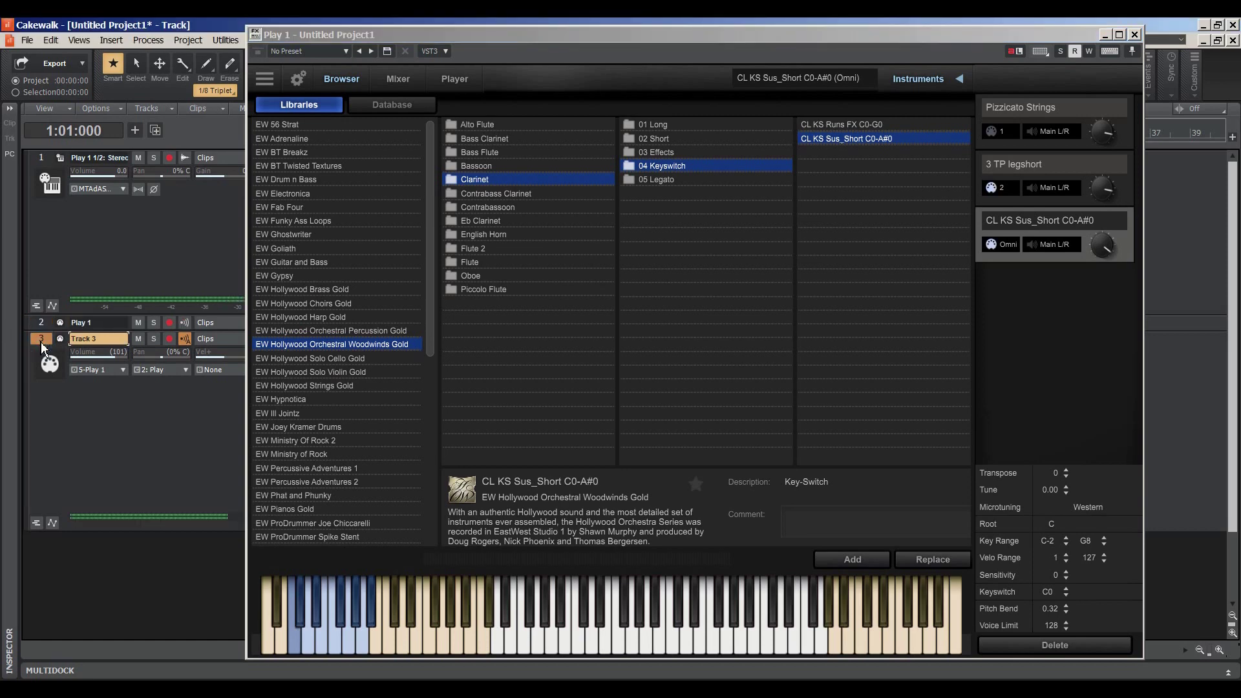
pyautogui.click(402, 79)
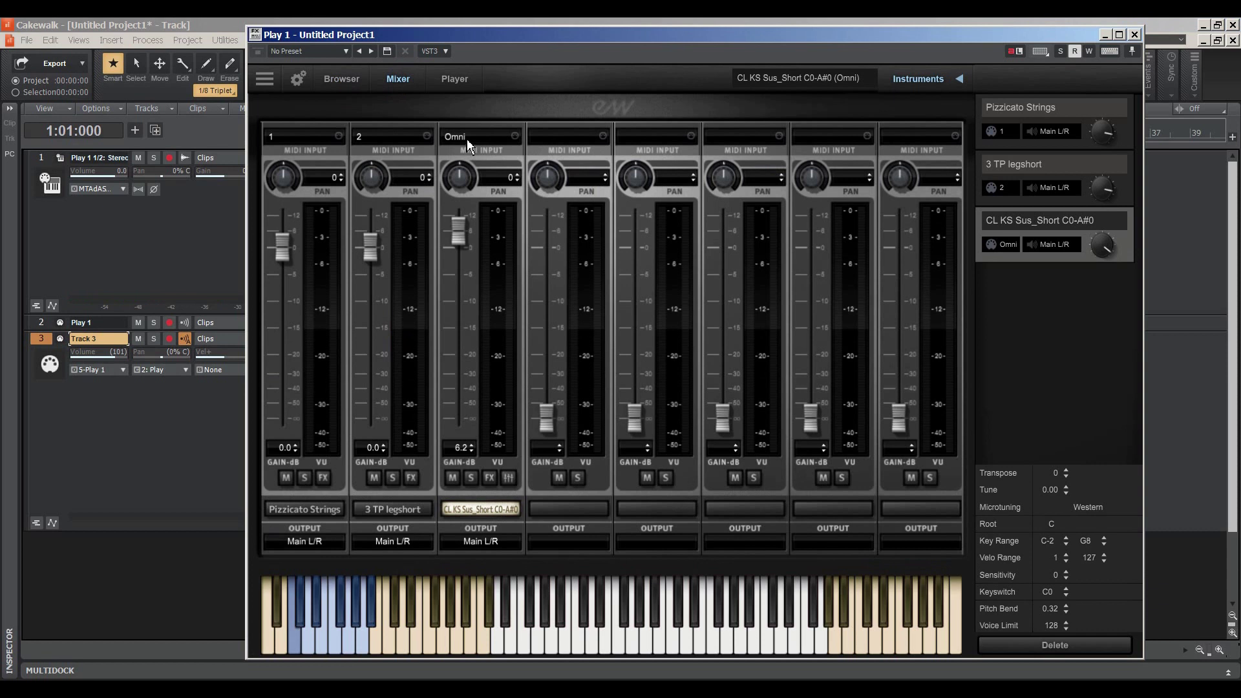
pyautogui.click(467, 139)
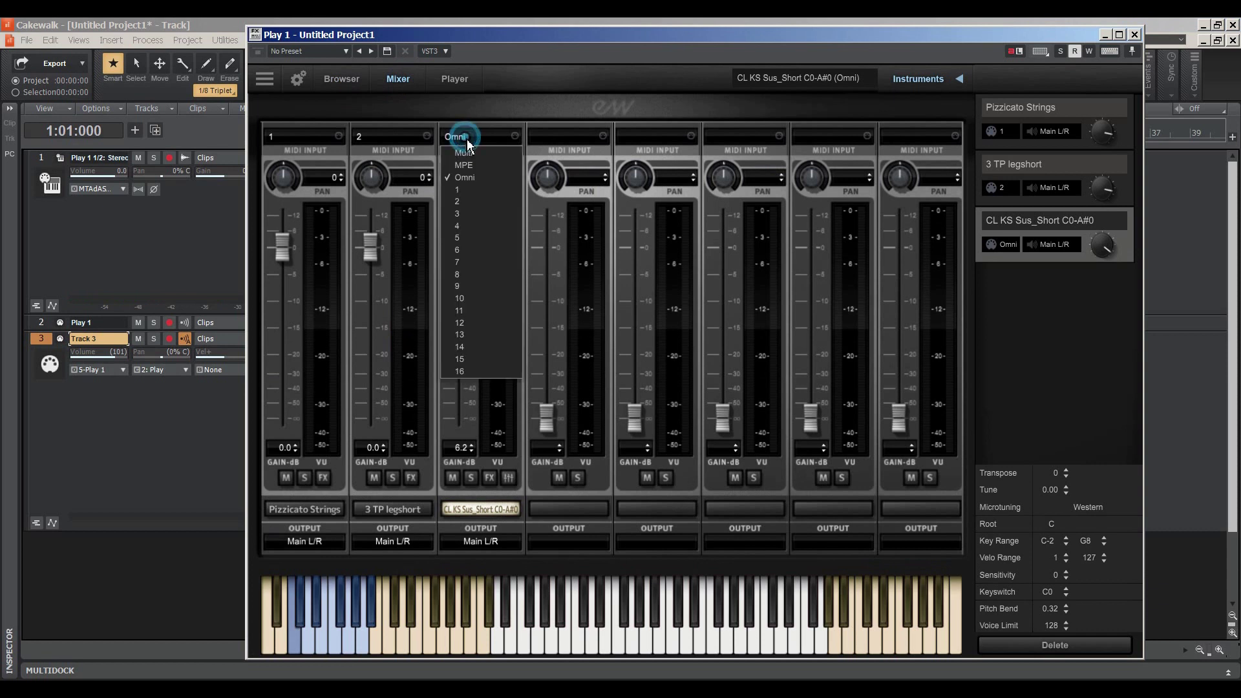
pyautogui.click(464, 217)
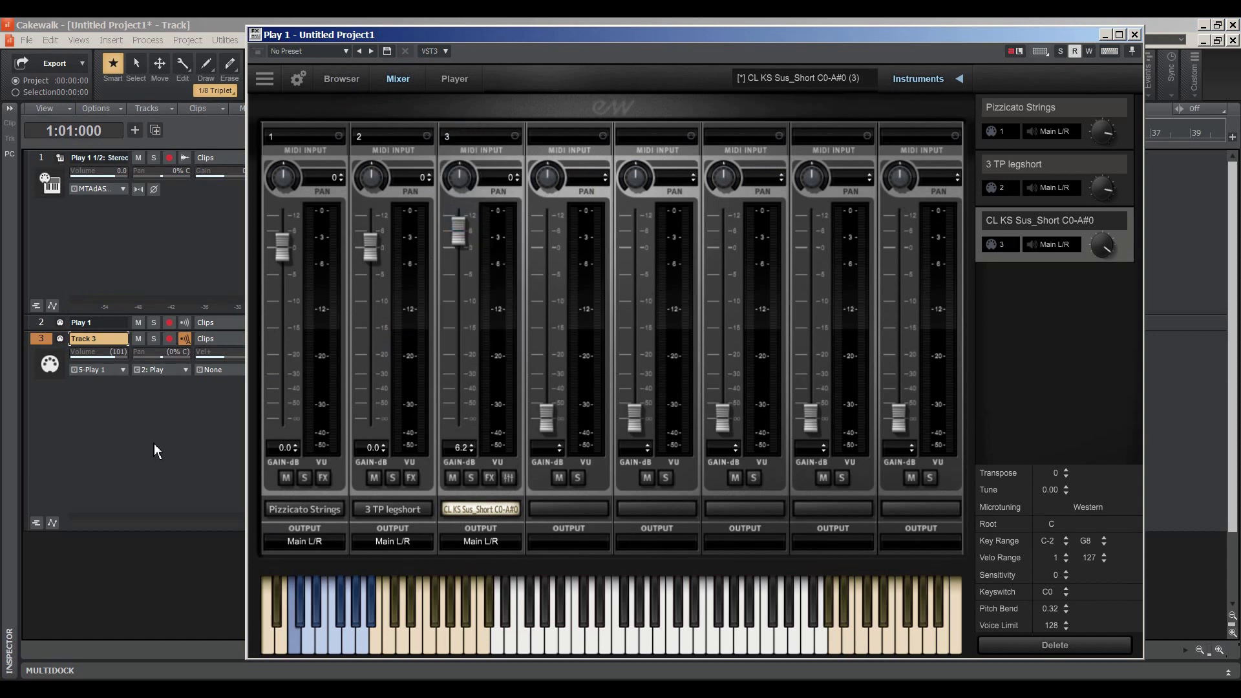
# - Insert a new MIDI track, Track 4, and minimize the Play plugin window
pyautogui.rightClick(96, 597)
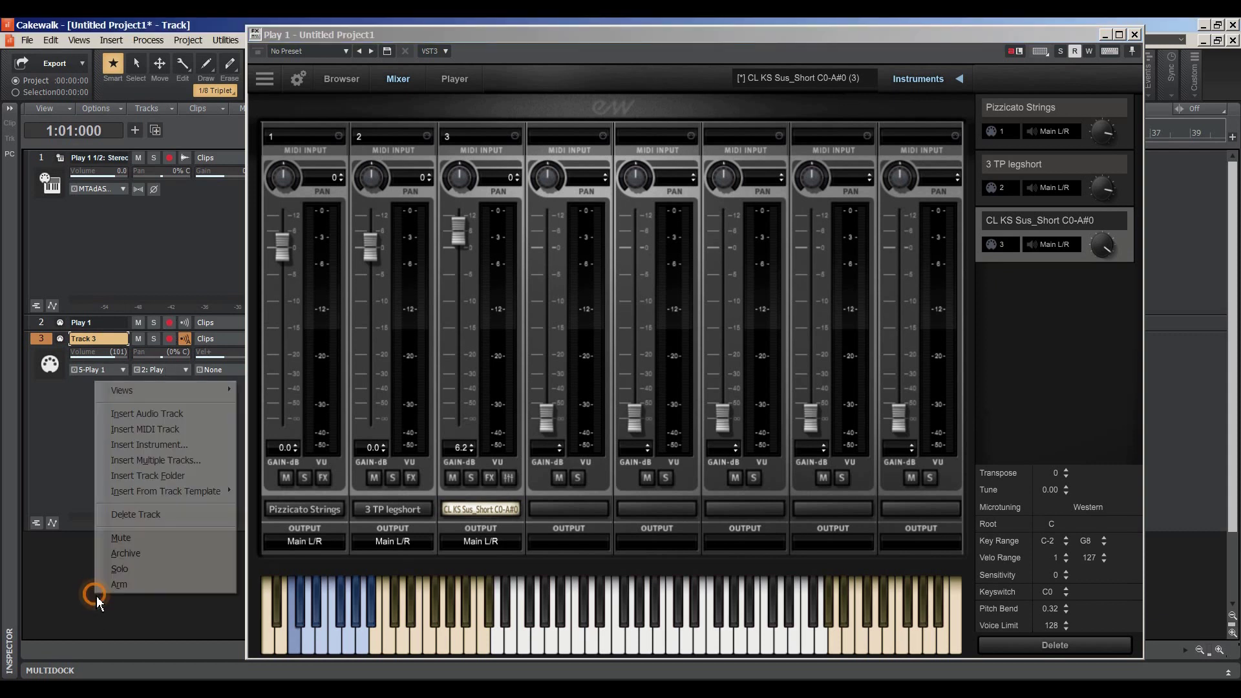
pyautogui.click(141, 429)
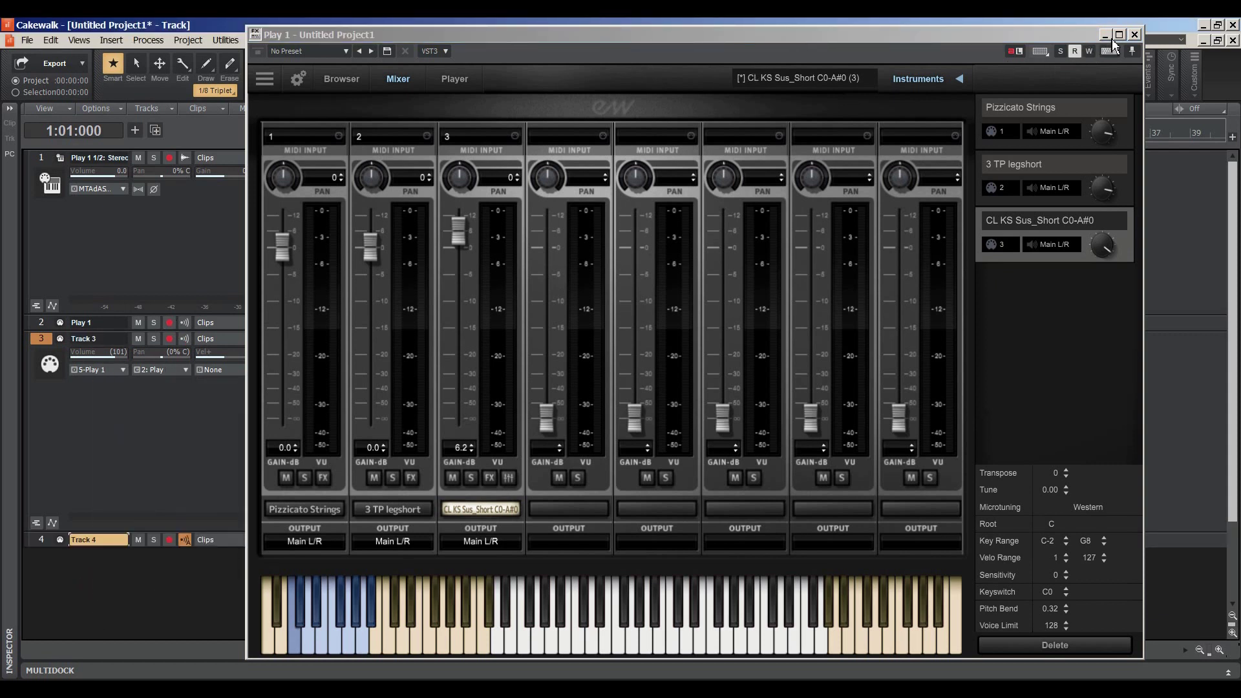
pyautogui.click(744, 207)
pyautogui.click(1105, 34)
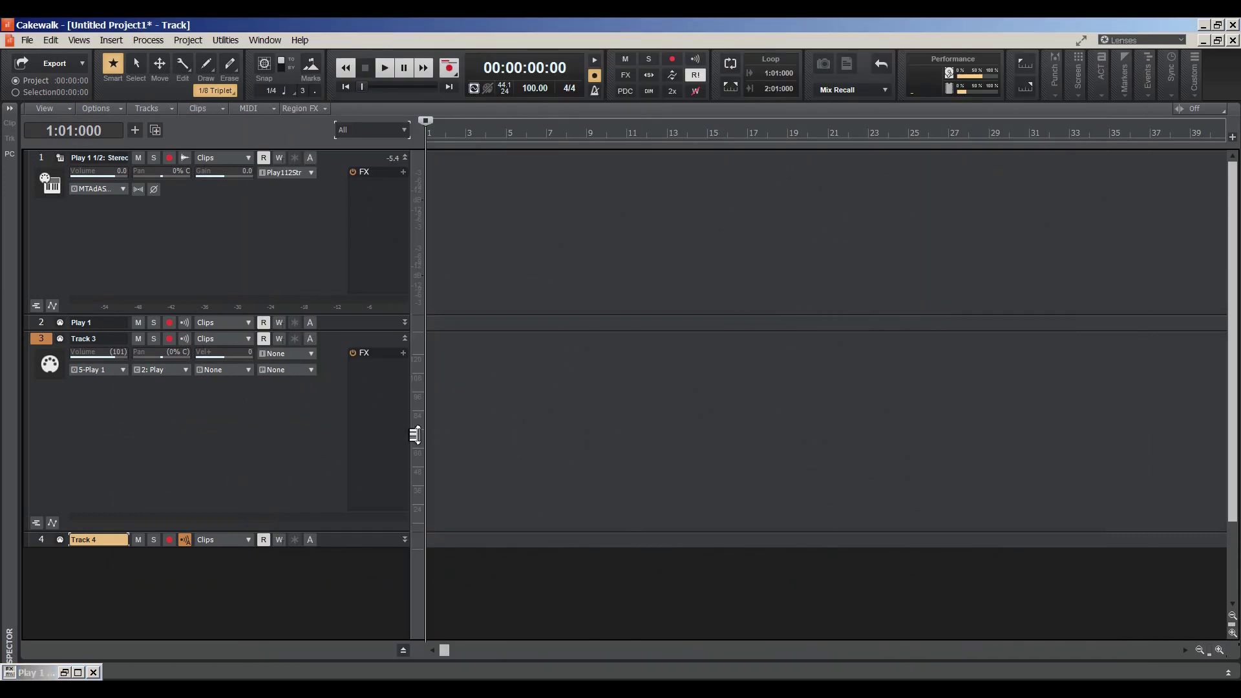
# - Route Track 4 to 5-Play 1 on channel 3: Play, leaving its patch unchanged
pyautogui.doubleClick(355, 549)
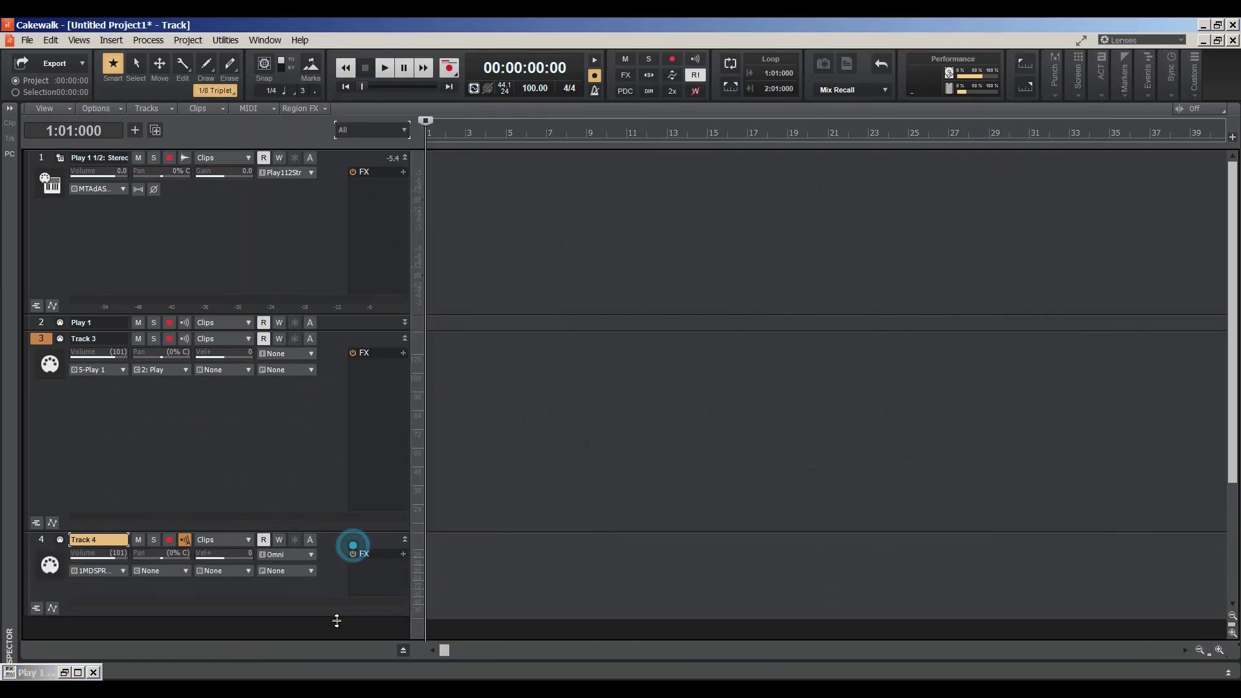
pyautogui.click(124, 572)
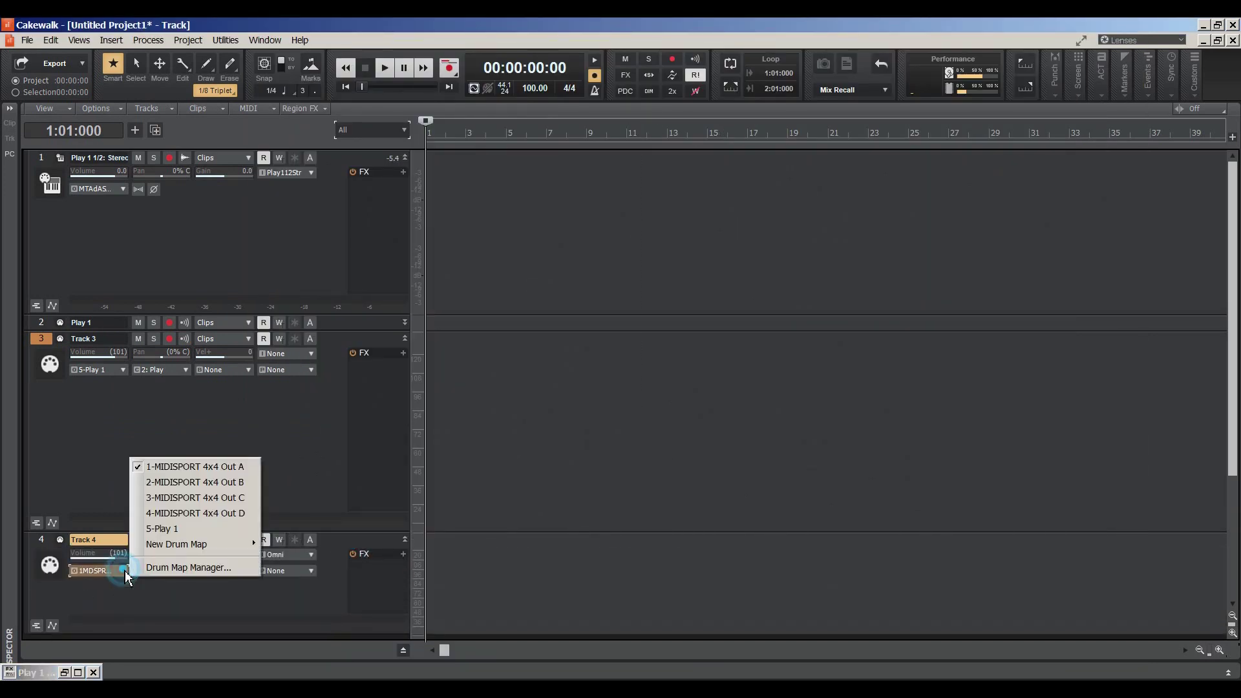
pyautogui.click(158, 529)
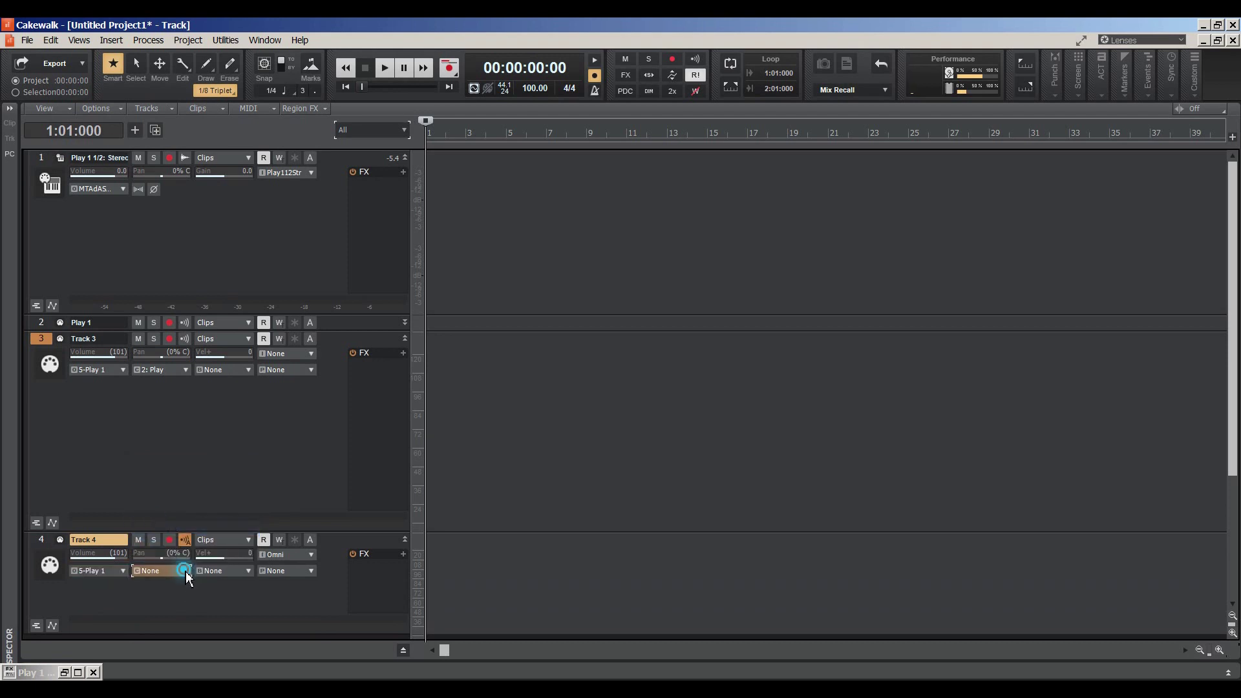
pyautogui.click(186, 571)
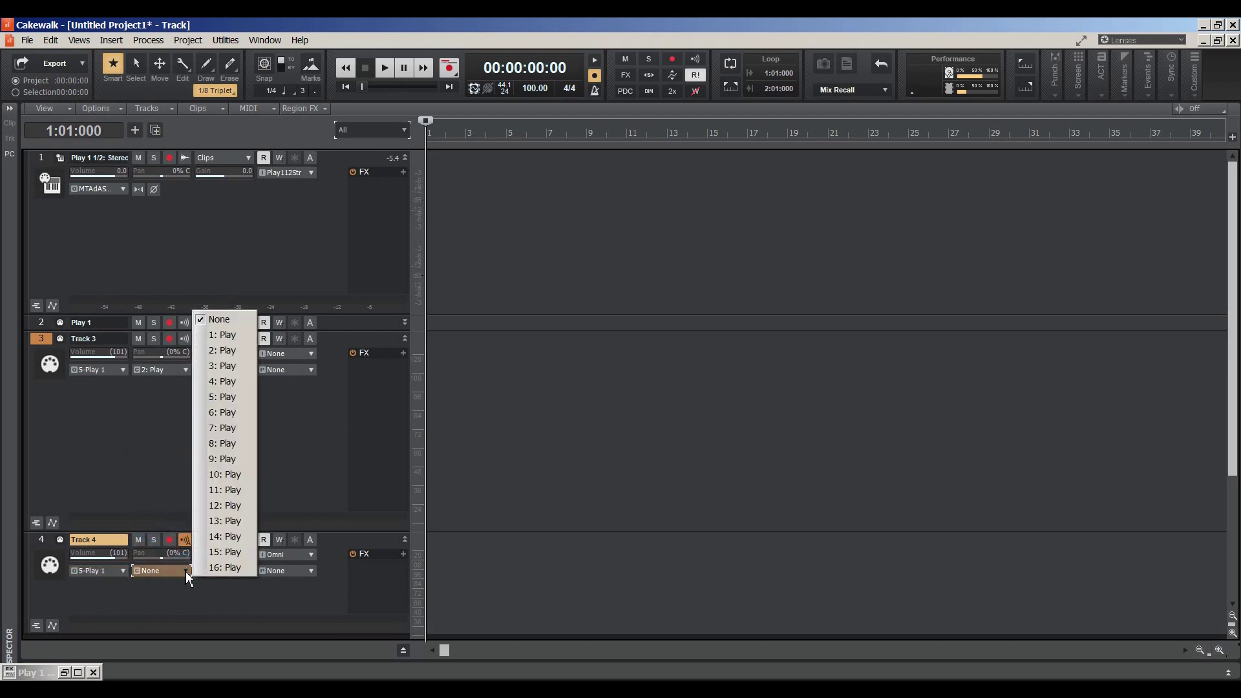
pyautogui.click(226, 366)
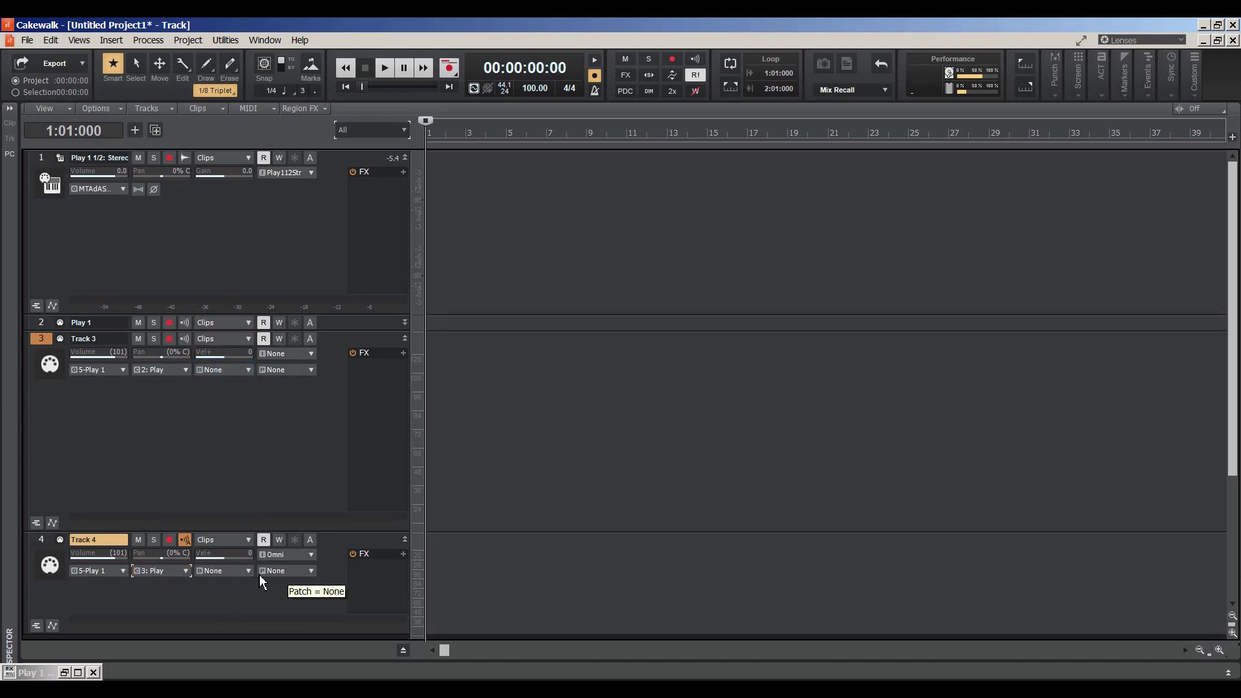
pyautogui.click(313, 571)
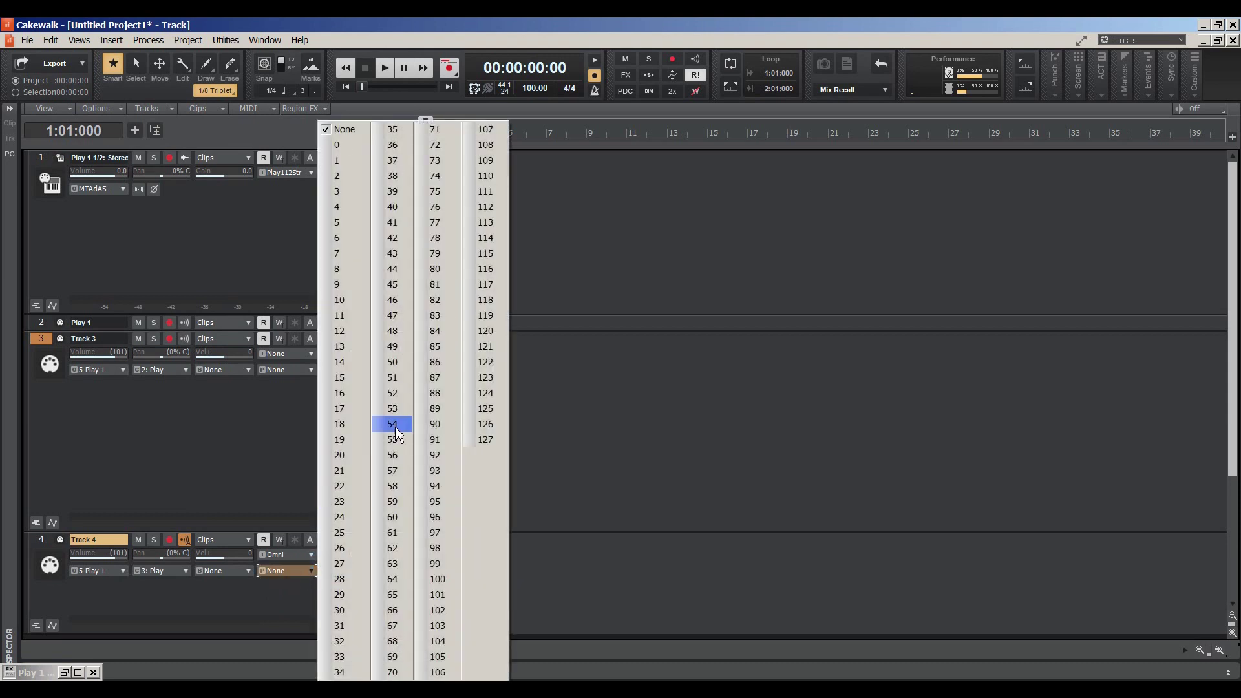
pyautogui.click(248, 601)
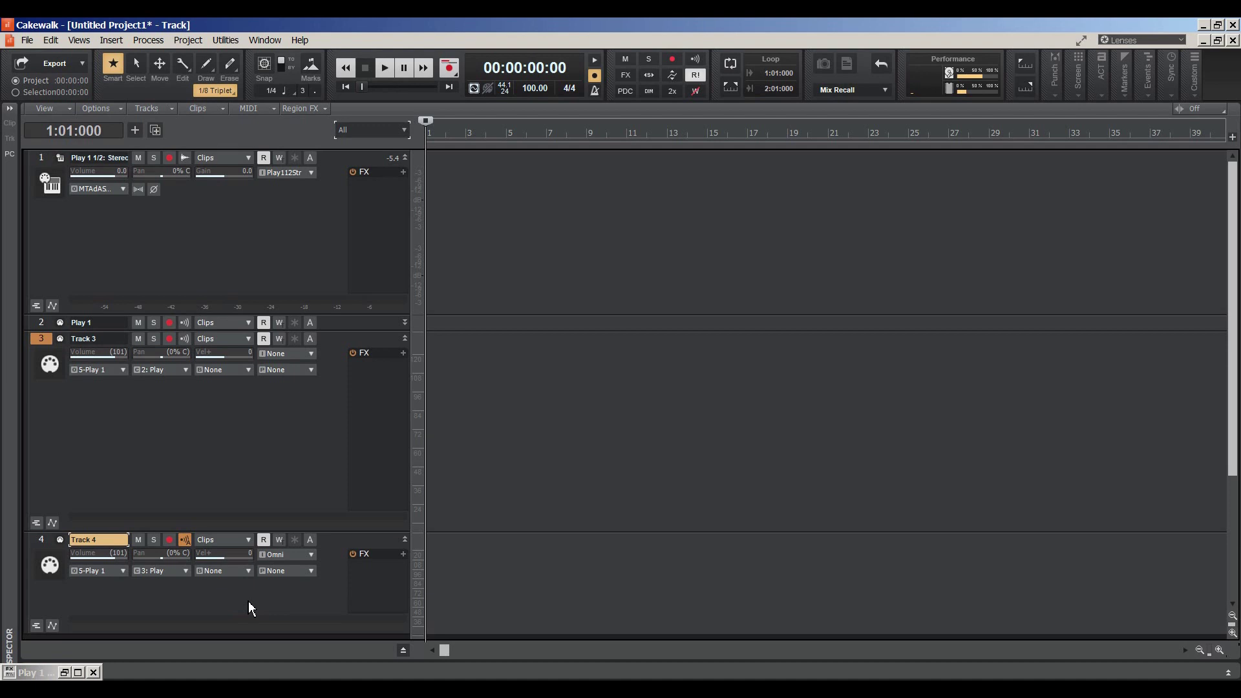
pyautogui.click(86, 322)
# - Select Tracks 2, 3 and 4, then collapse Tracks 4 and 3 to single header rows
pyautogui.click(36, 324)
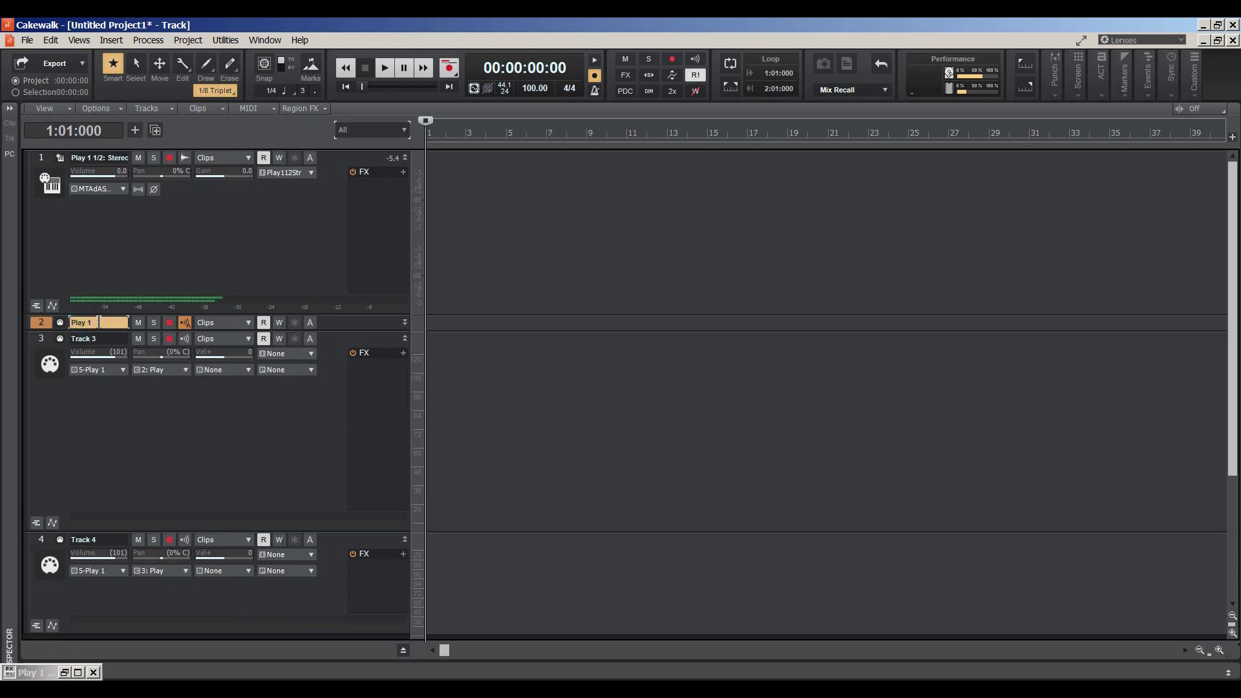
pyautogui.click(40, 339)
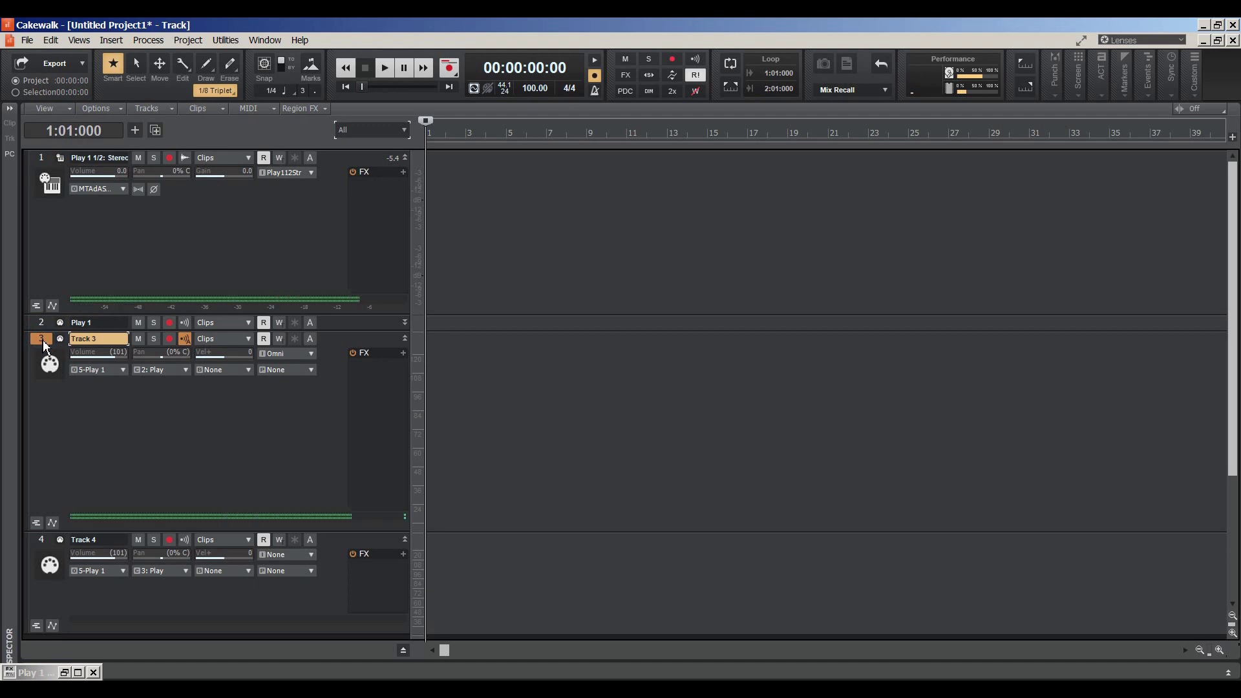
pyautogui.click(44, 542)
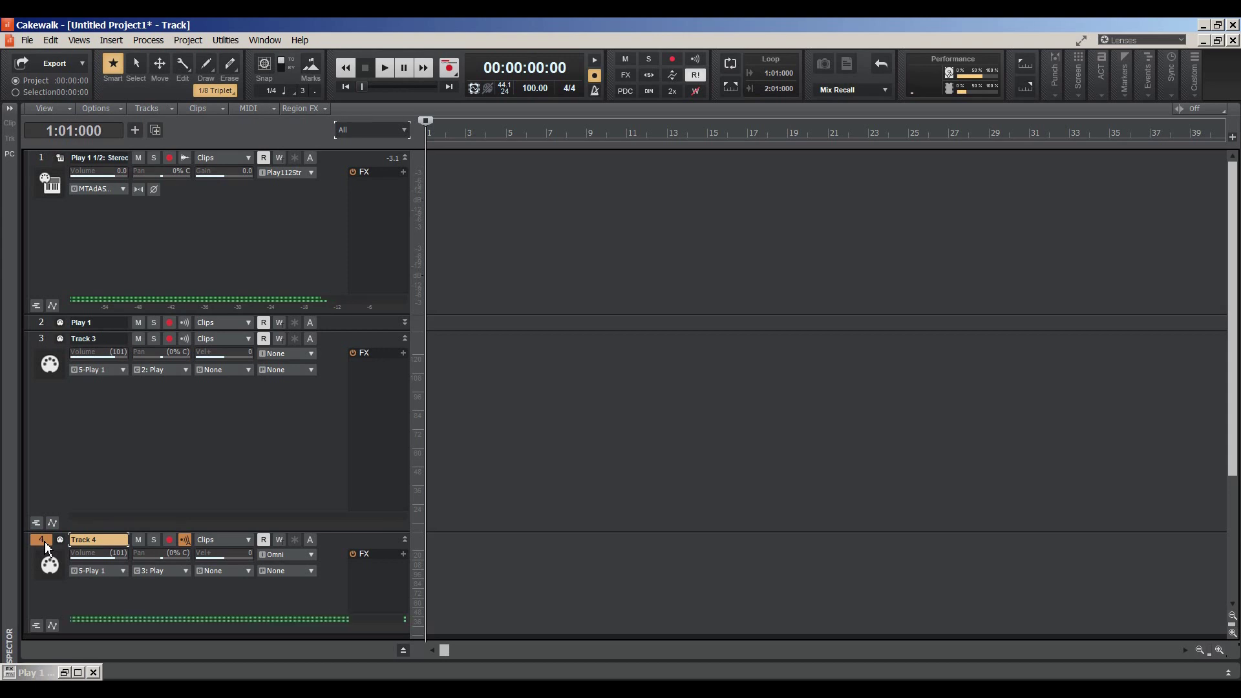
pyautogui.click(405, 540)
pyautogui.click(404, 339)
pyautogui.click(260, 505)
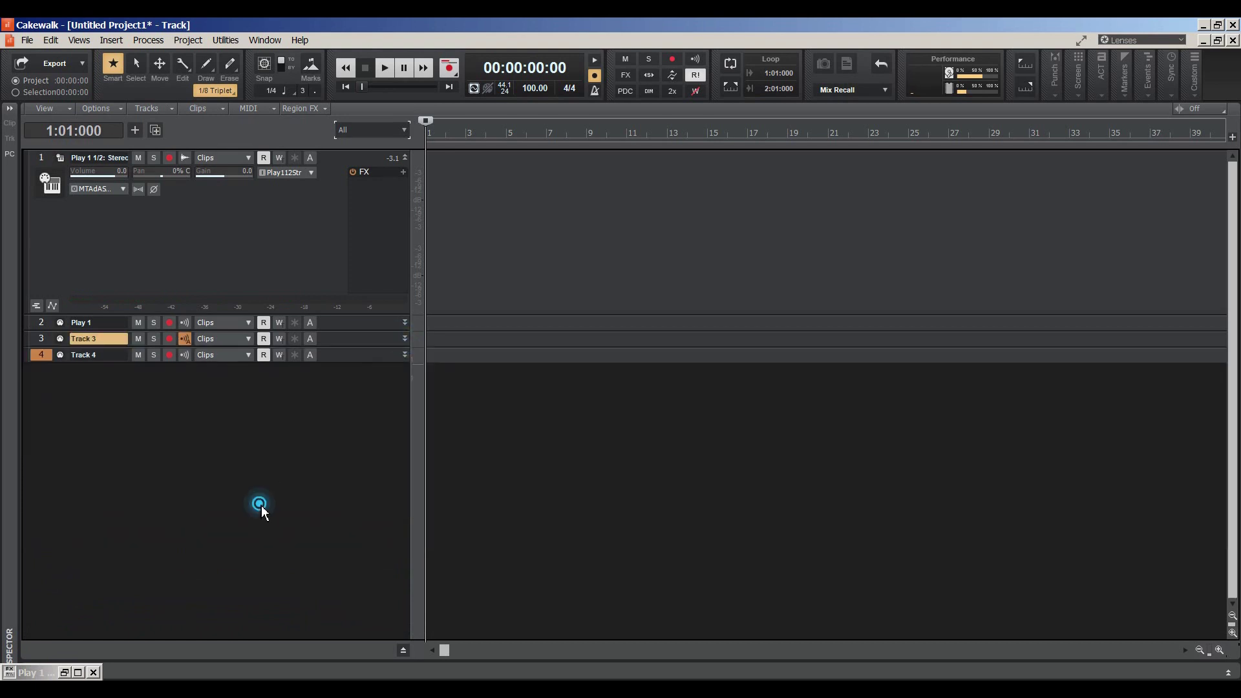
# - Delete the old tracks and insert Cakewalk TTS-1 with a MIDI Source track and First Synth Audio Output
pyautogui.press('Delete')
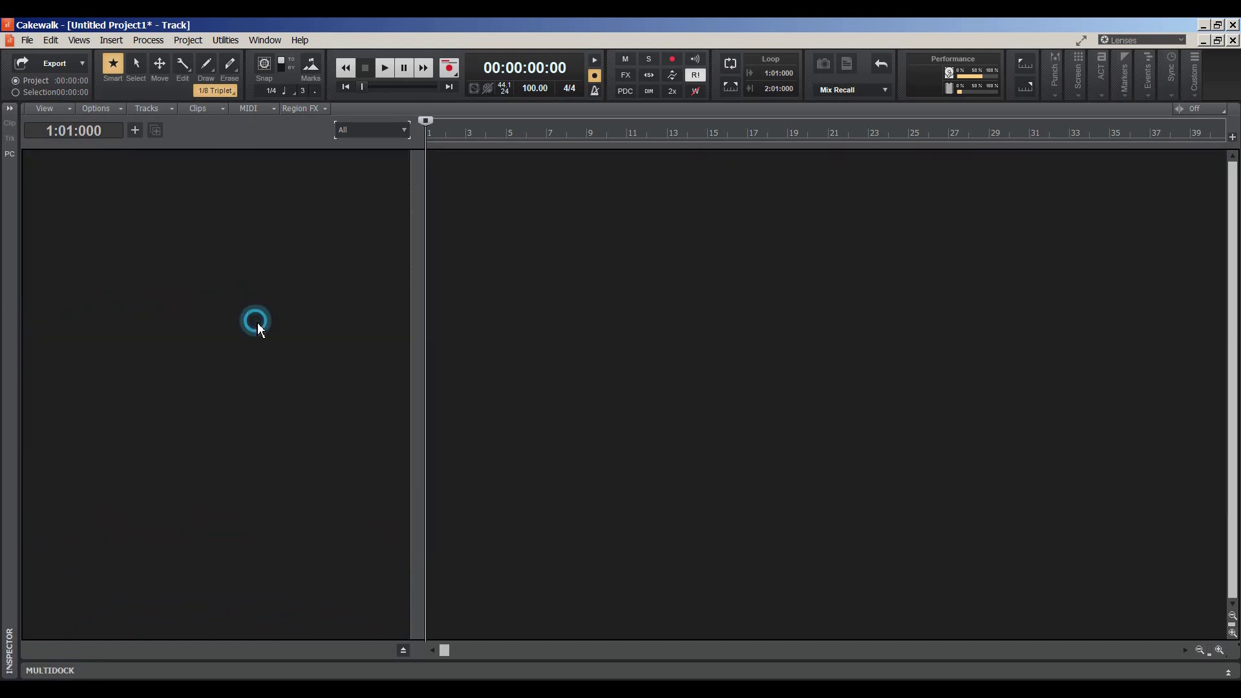
pyautogui.click(112, 41)
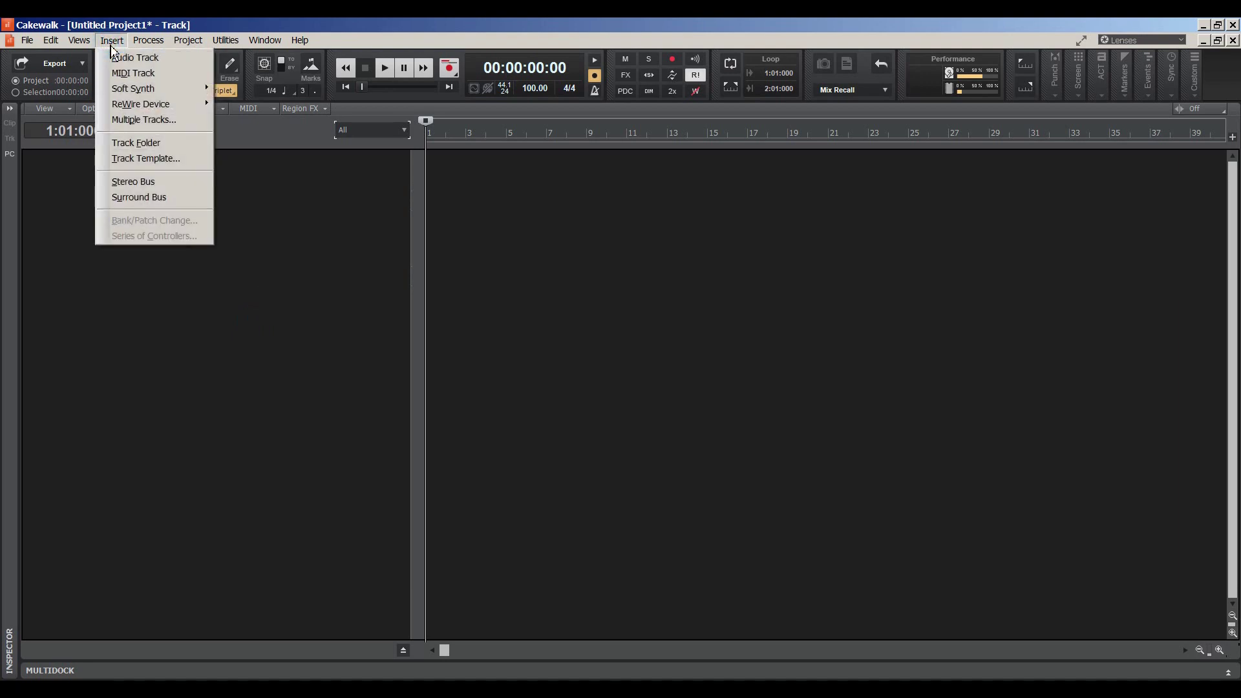
pyautogui.moveTo(133, 94)
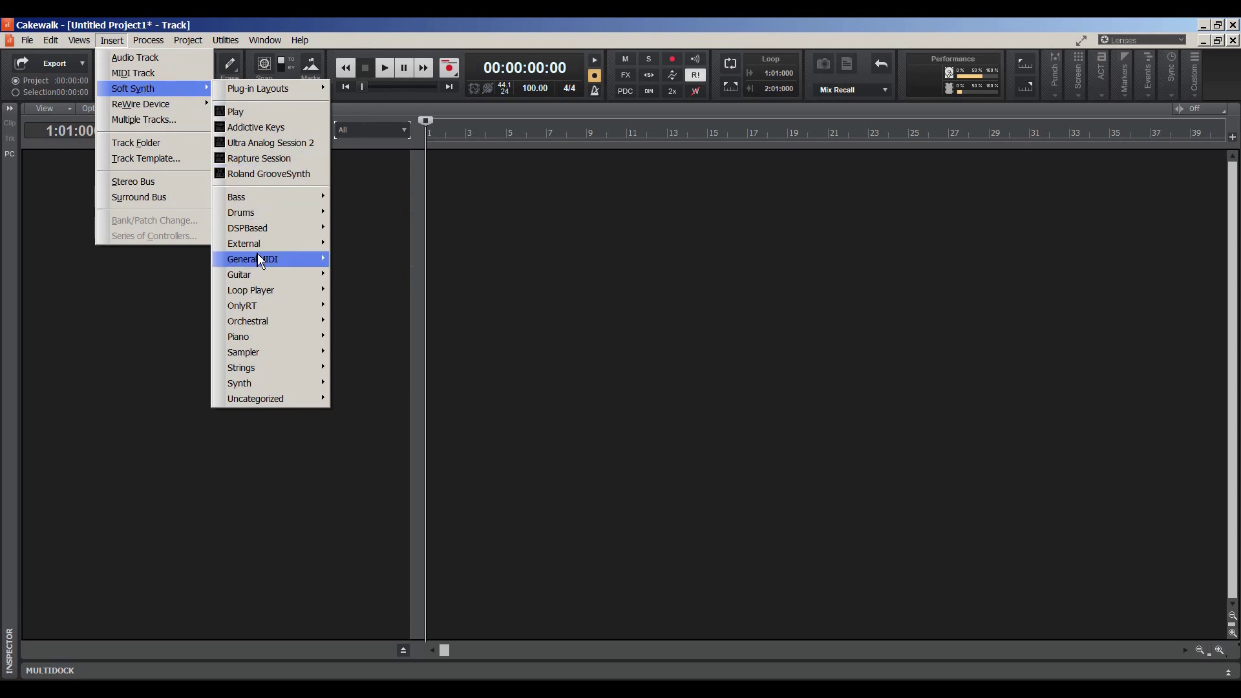
pyautogui.moveTo(262, 266)
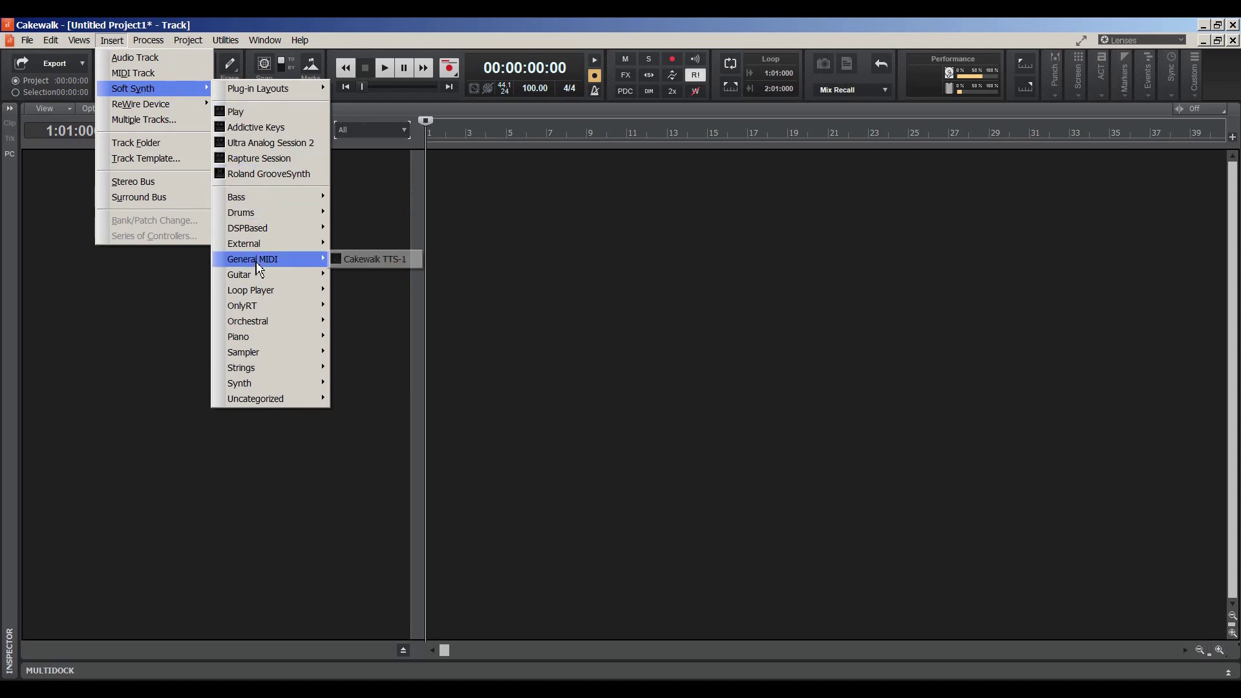
pyautogui.click(380, 261)
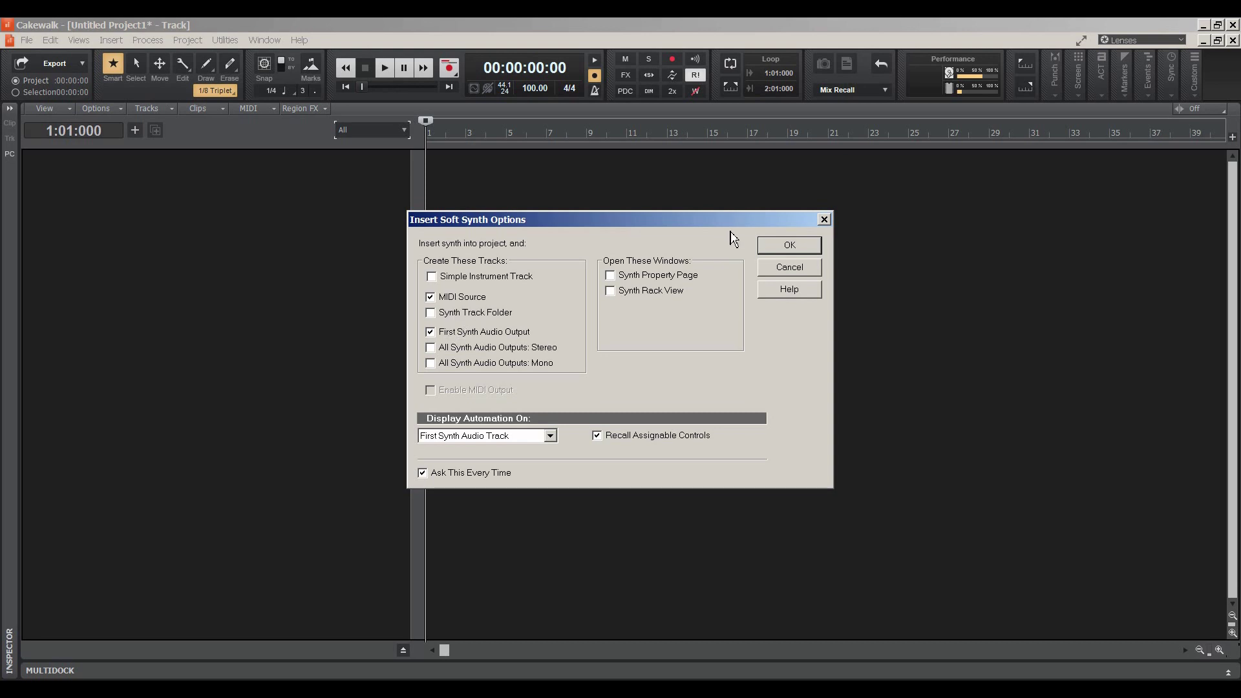
pyautogui.click(782, 247)
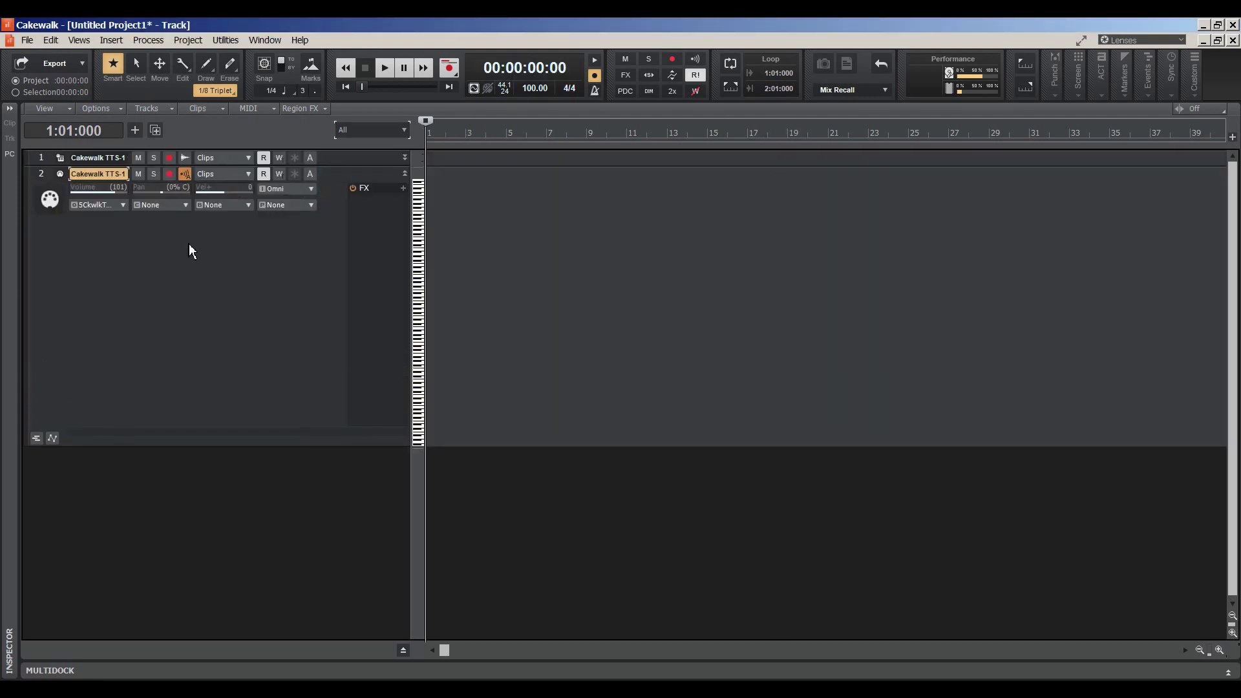
pyautogui.click(122, 206)
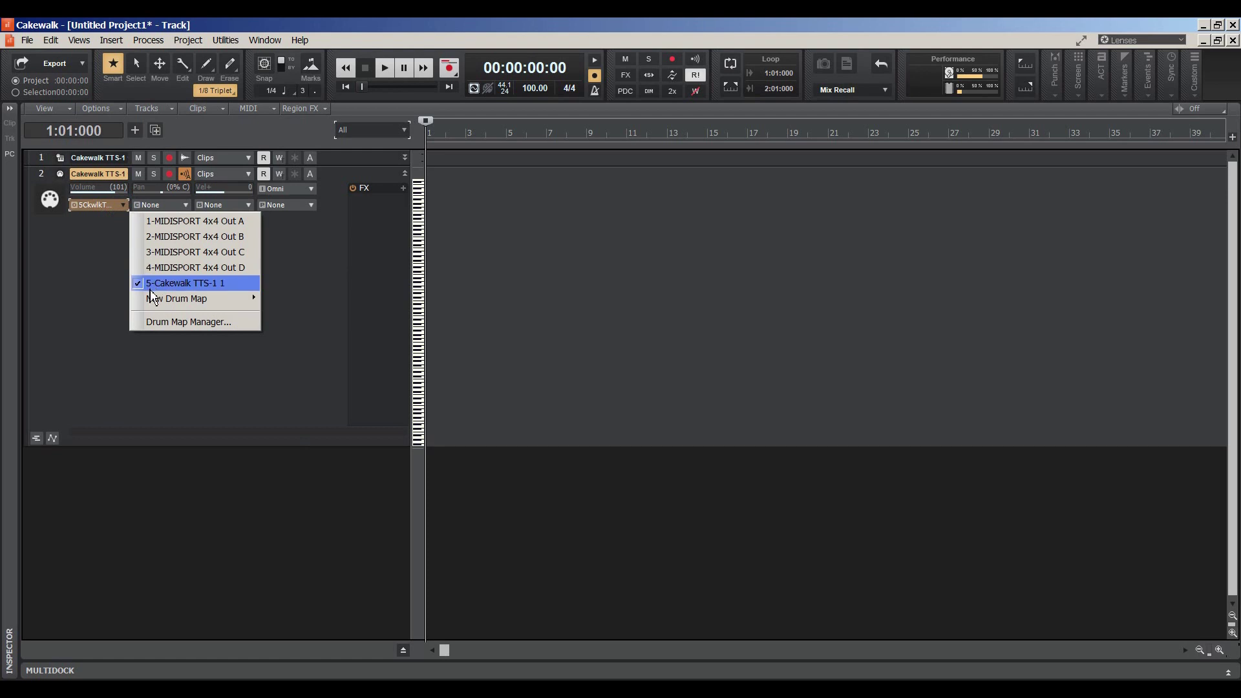
pyautogui.click(77, 272)
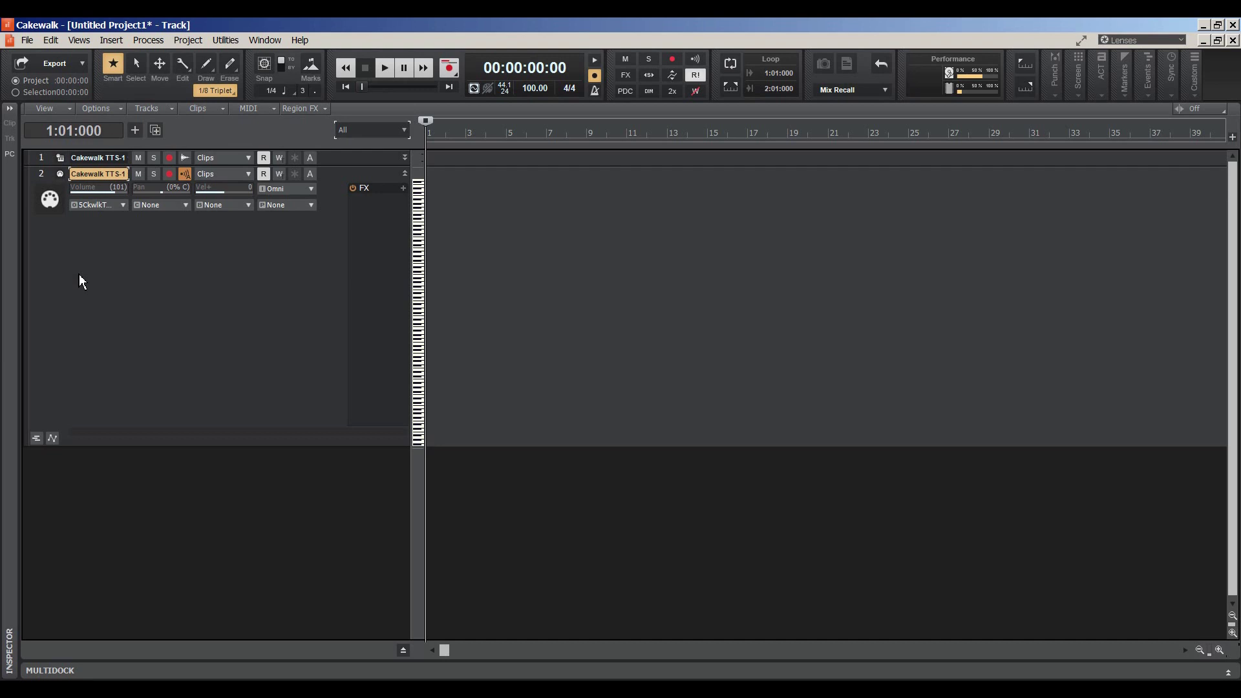
pyautogui.click(124, 205)
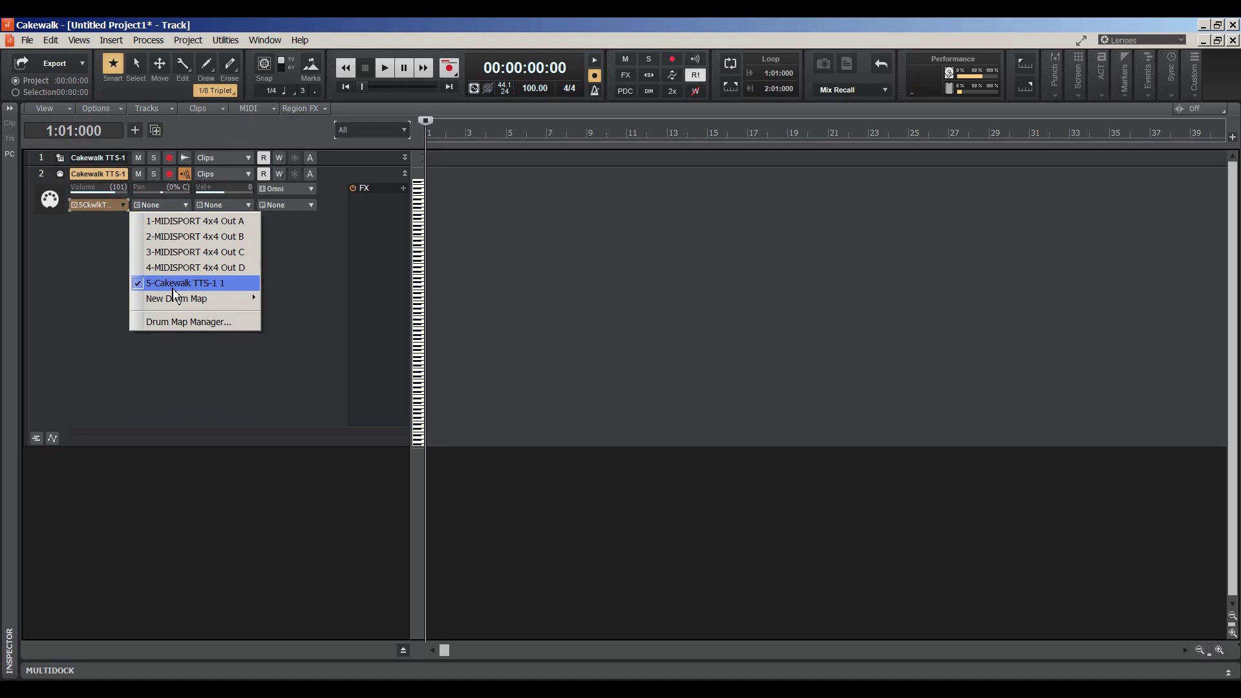
pyautogui.click(117, 44)
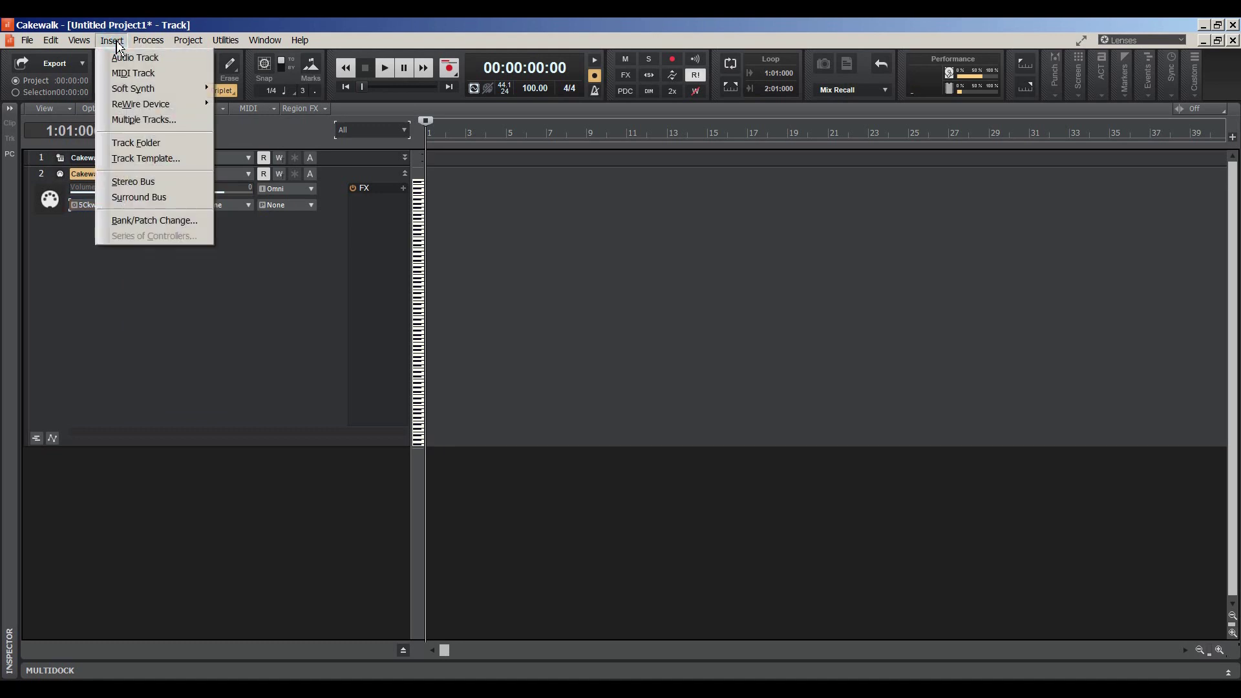
# - Close the General MIDI soft synth menu without inserting, and collapse the TTS-1 MIDI track
pyautogui.moveTo(139, 91)
pyautogui.moveTo(259, 262)
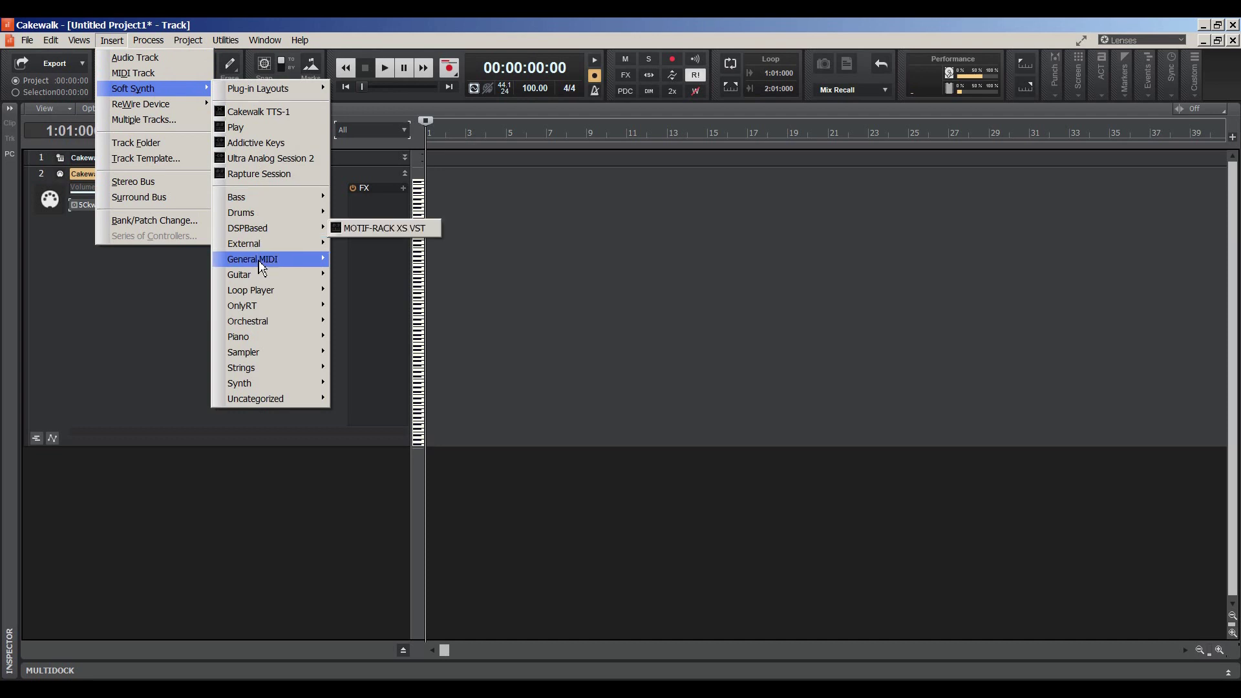
pyautogui.click(151, 288)
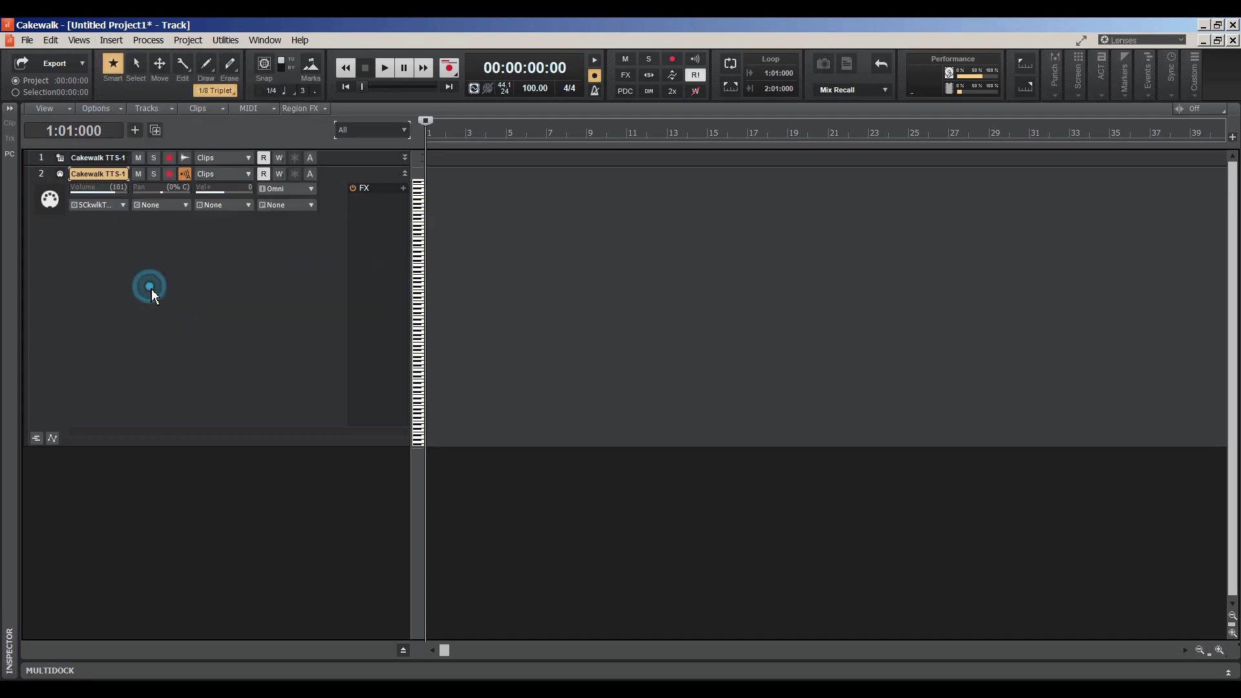
pyautogui.click(404, 173)
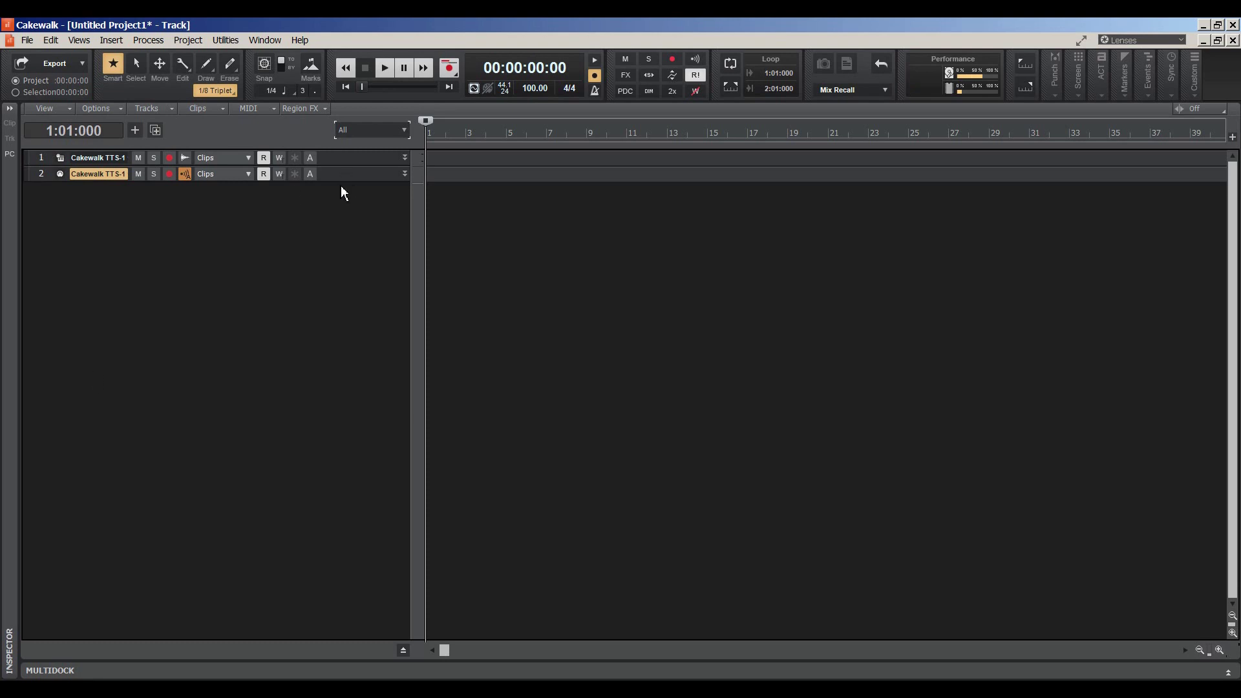
# - Expand track 2 and set its MIDI channel to 1: Cakewalk TTS-1
pyautogui.moveTo(337, 181); pyautogui.dragTo(306, 349)
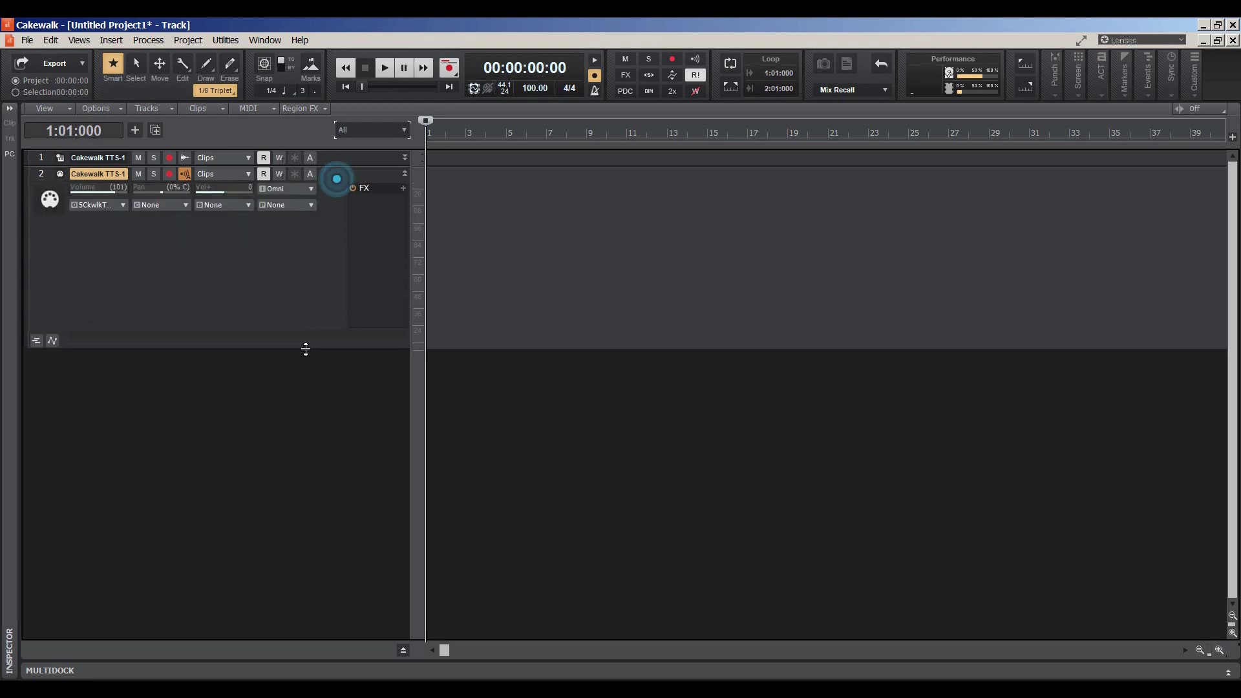
pyautogui.click(123, 205)
pyautogui.click(95, 263)
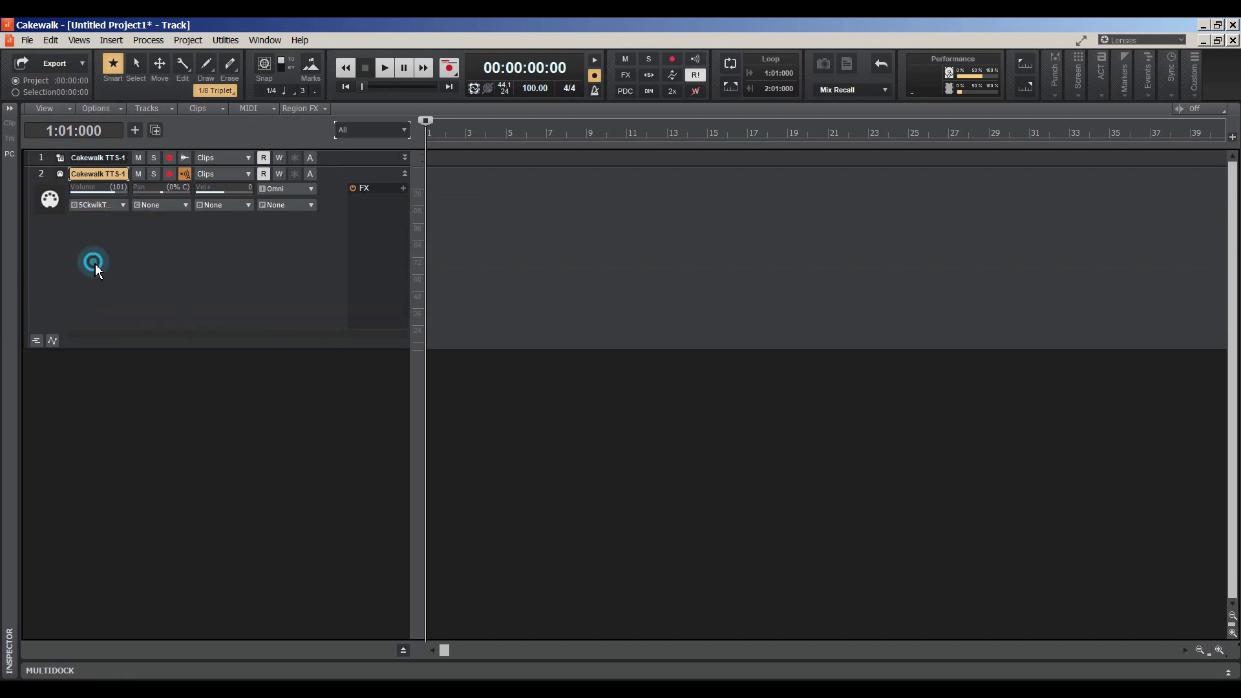
pyautogui.click(186, 206)
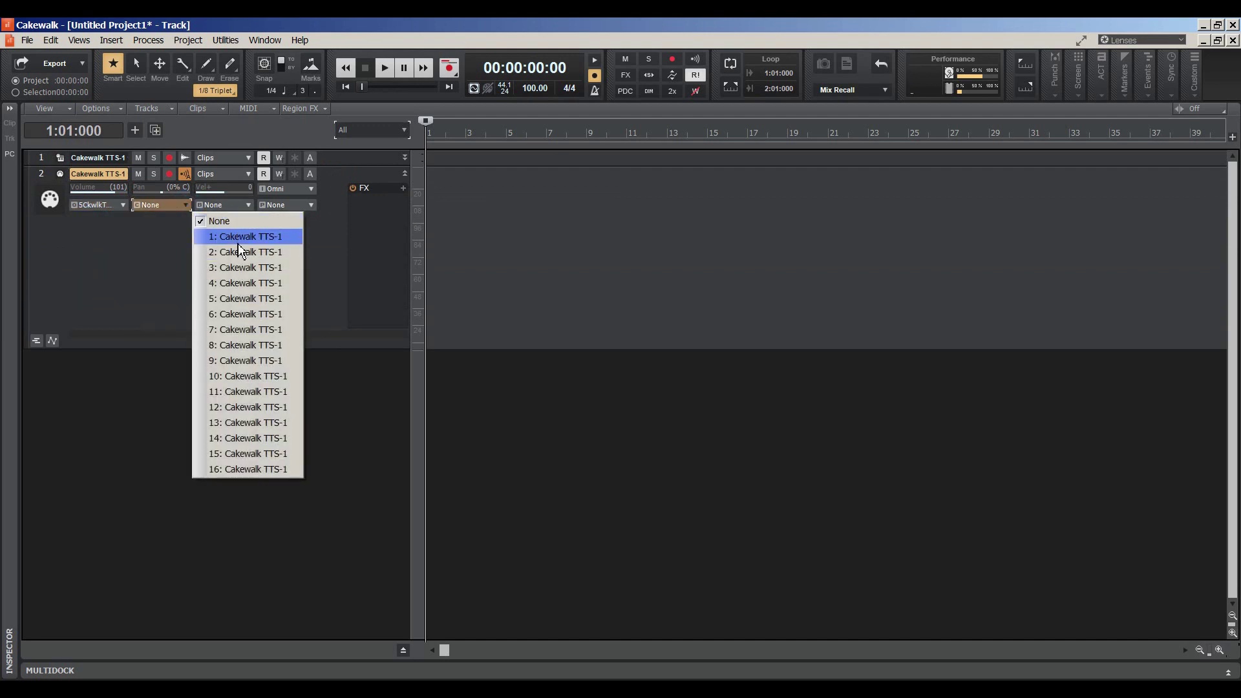
pyautogui.click(238, 236)
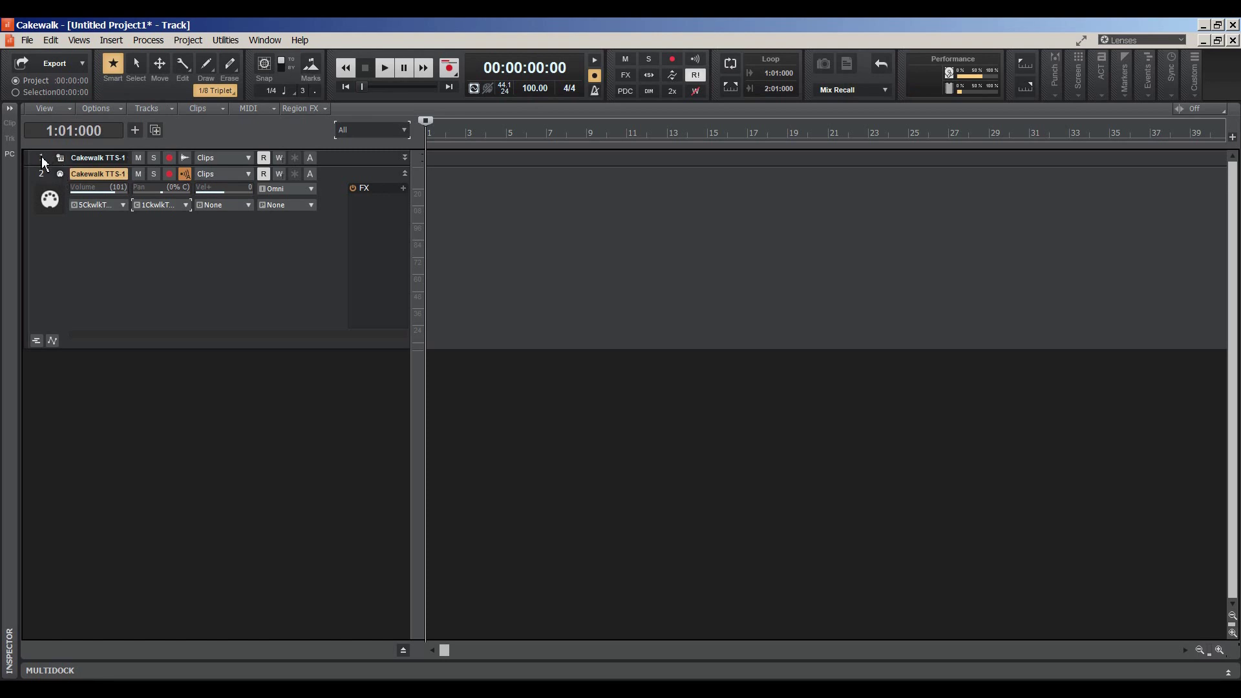
# - Open and close the TTS-1 synth window, then expand track 1 to full controls
pyautogui.click(59, 157)
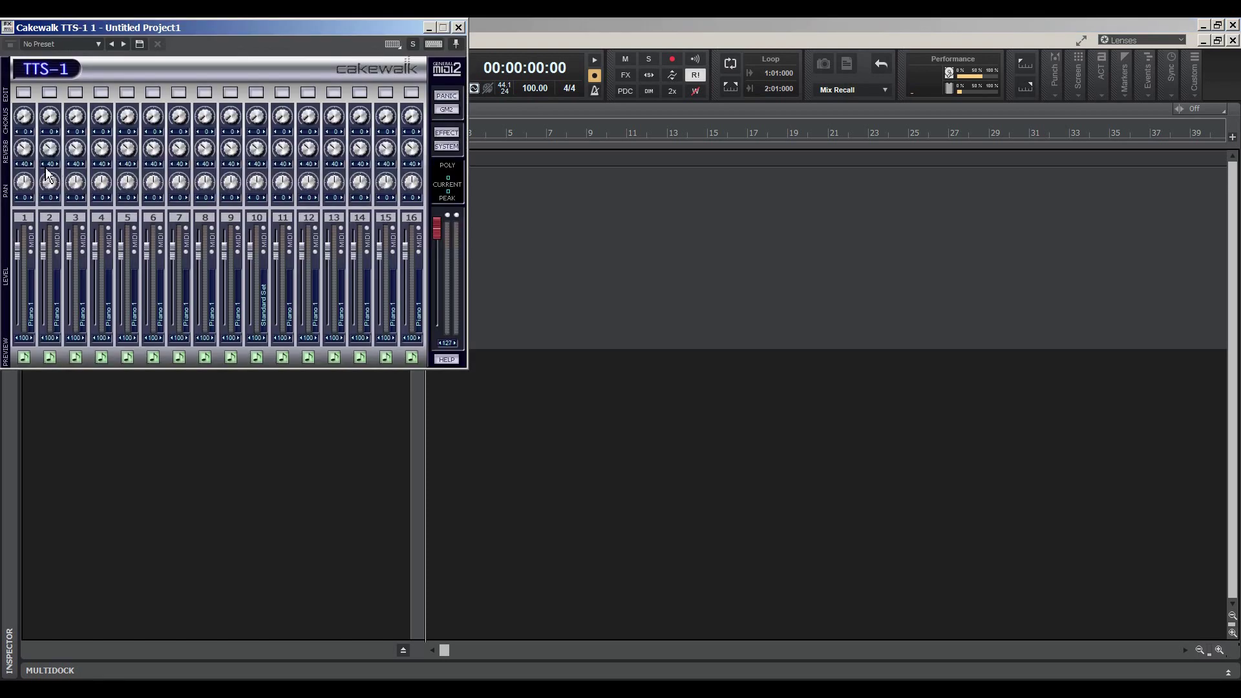
pyautogui.click(459, 27)
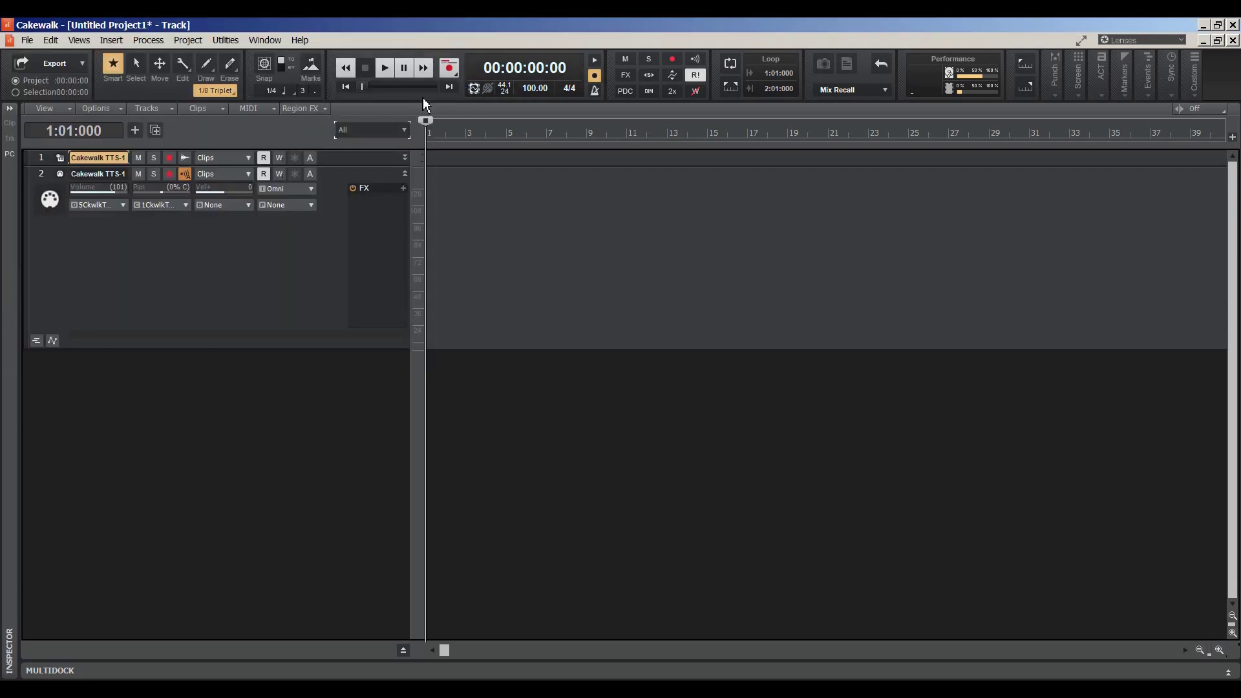
pyautogui.moveTo(352, 168); pyautogui.dragTo(338, 330)
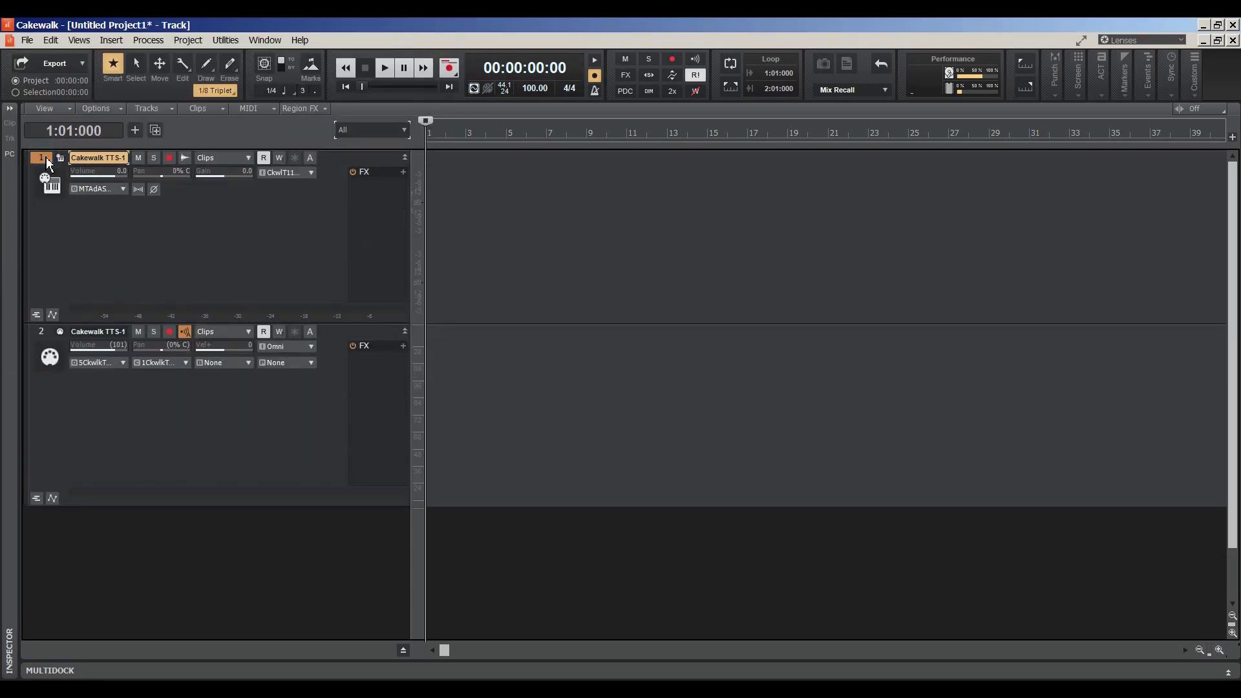
# - In the Inspector's Track tab, set MIDI track 2's volume to 97
pyautogui.press('i')
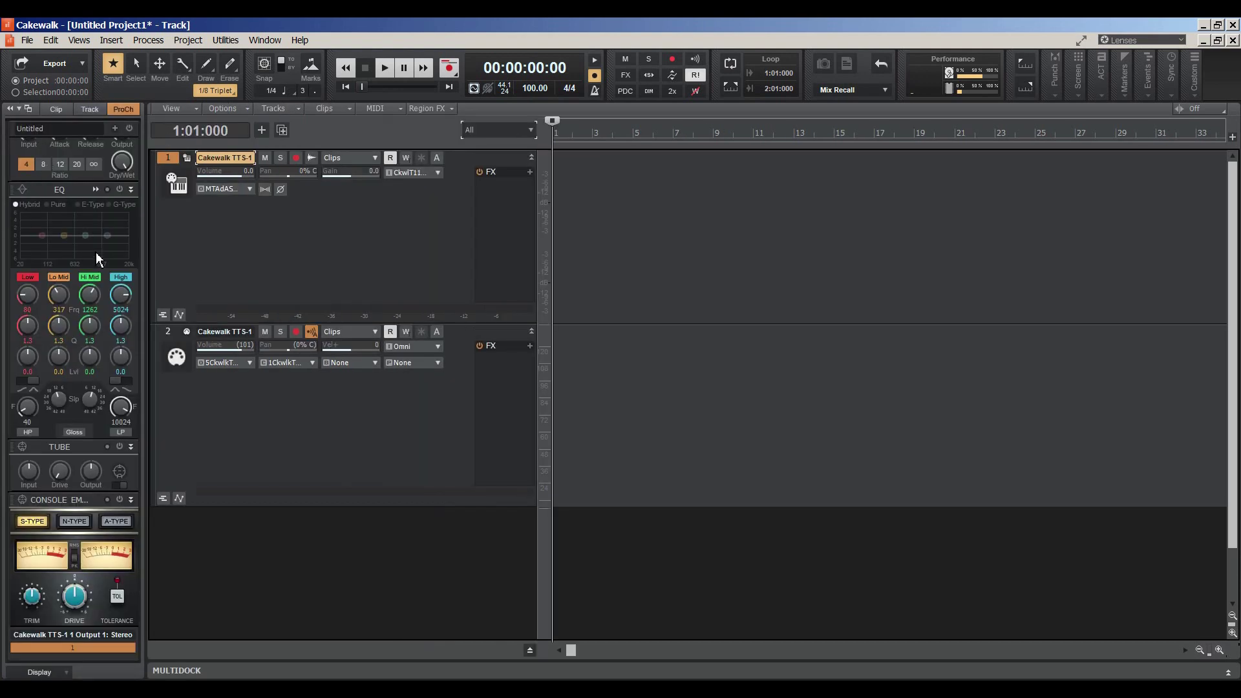
pyautogui.click(90, 111)
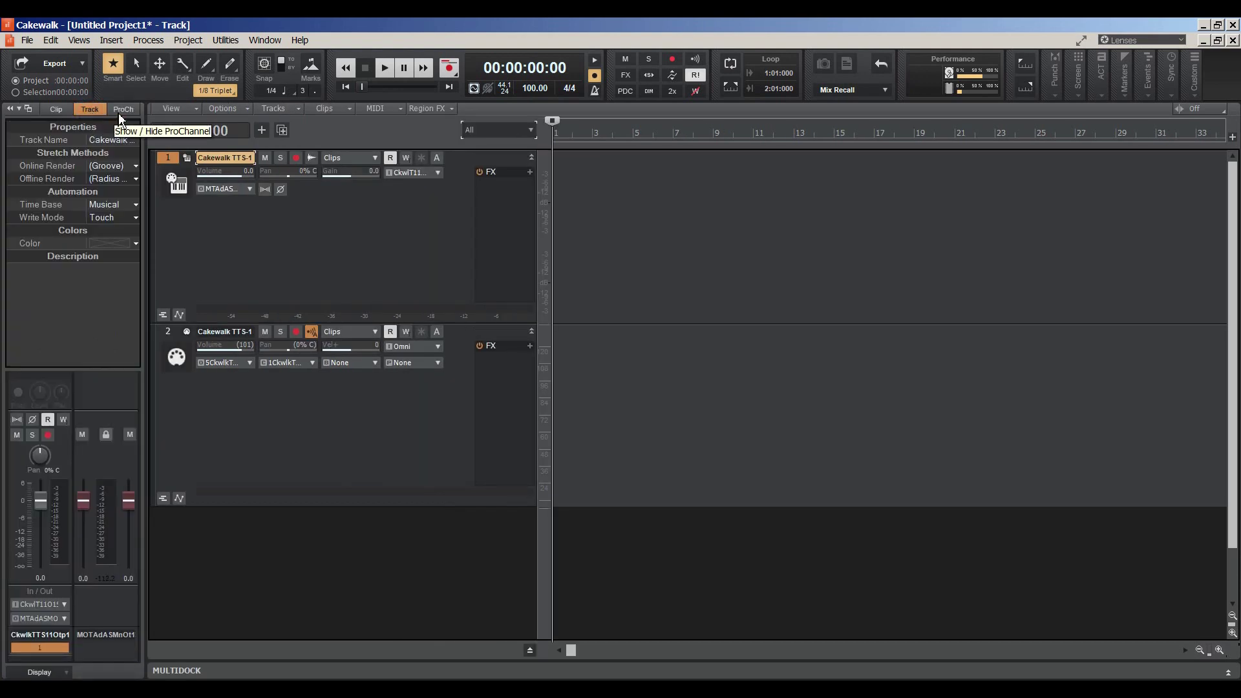
pyautogui.click(164, 331)
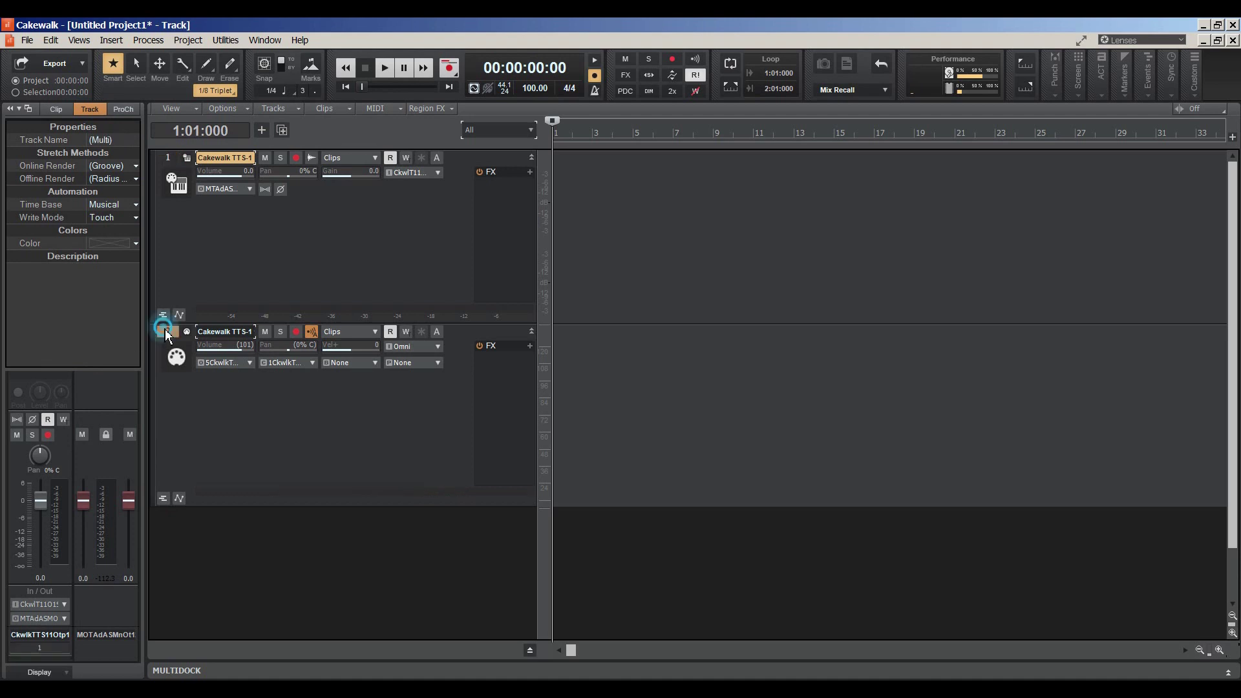
pyautogui.scroll(5, 44, 510)
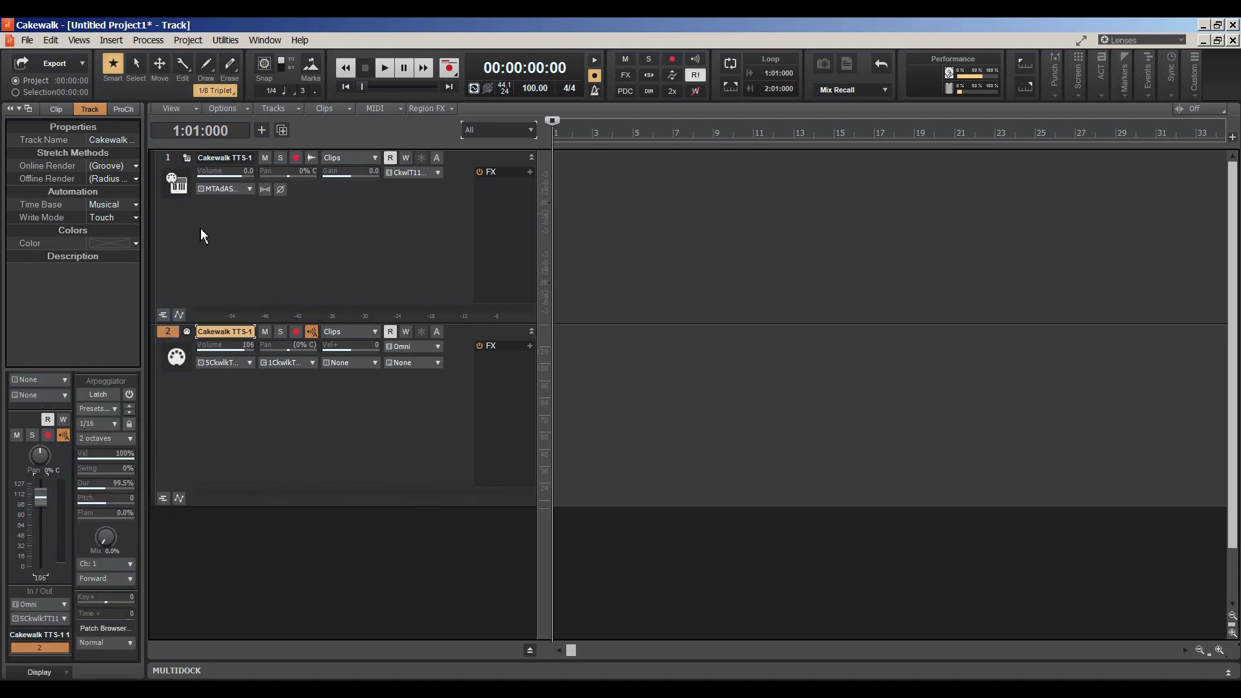
pyautogui.scroll(-9, 38, 499)
pyautogui.press('i')
pyautogui.press('i')
# - Toggle the Inspector from ProCh back to the Track properties
pyautogui.click(118, 107)
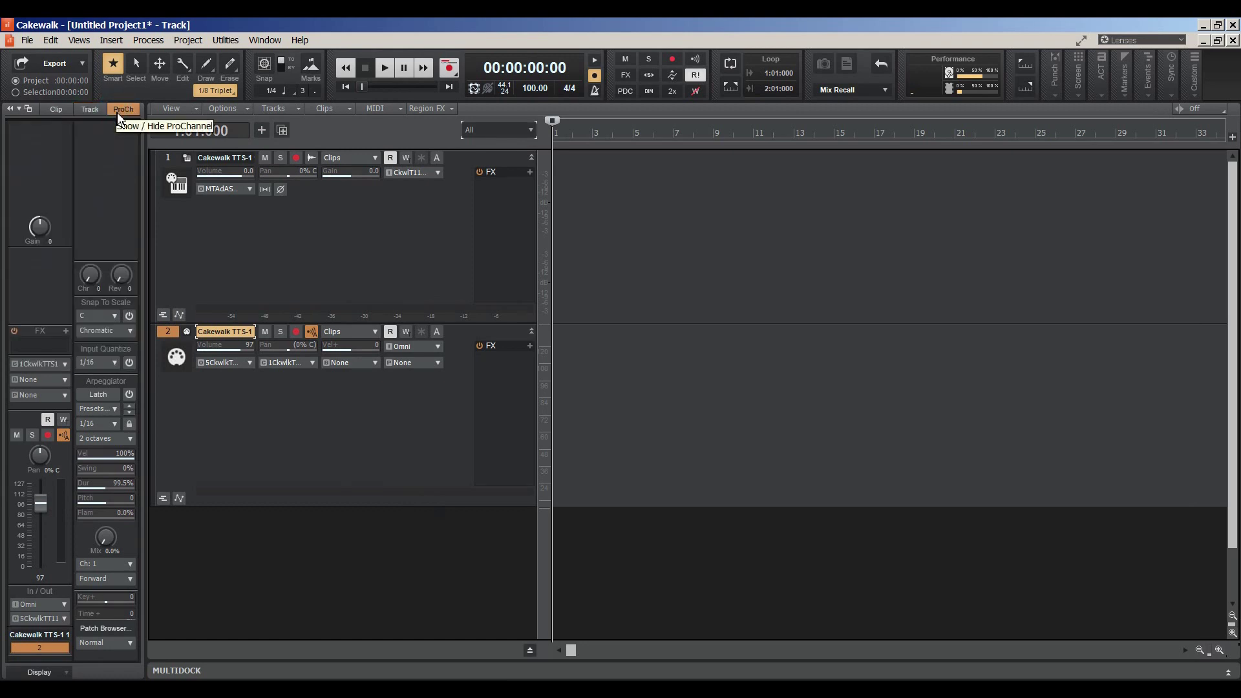
pyautogui.click(87, 111)
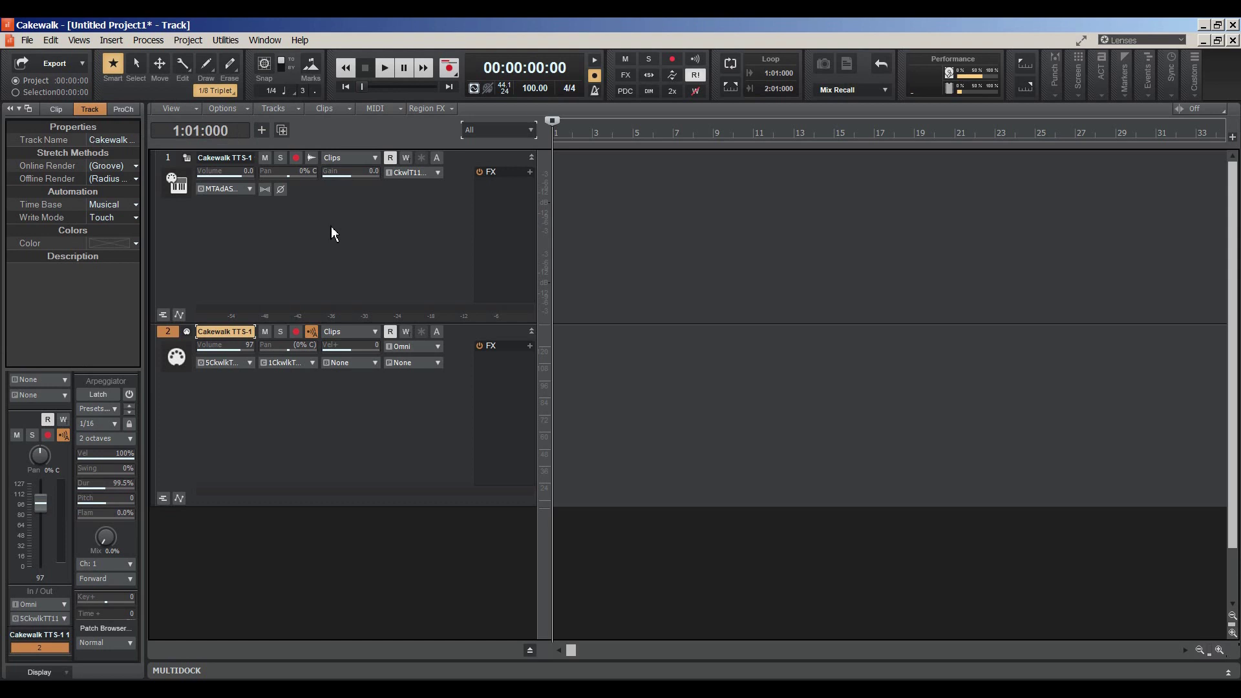
pyautogui.click(530, 131)
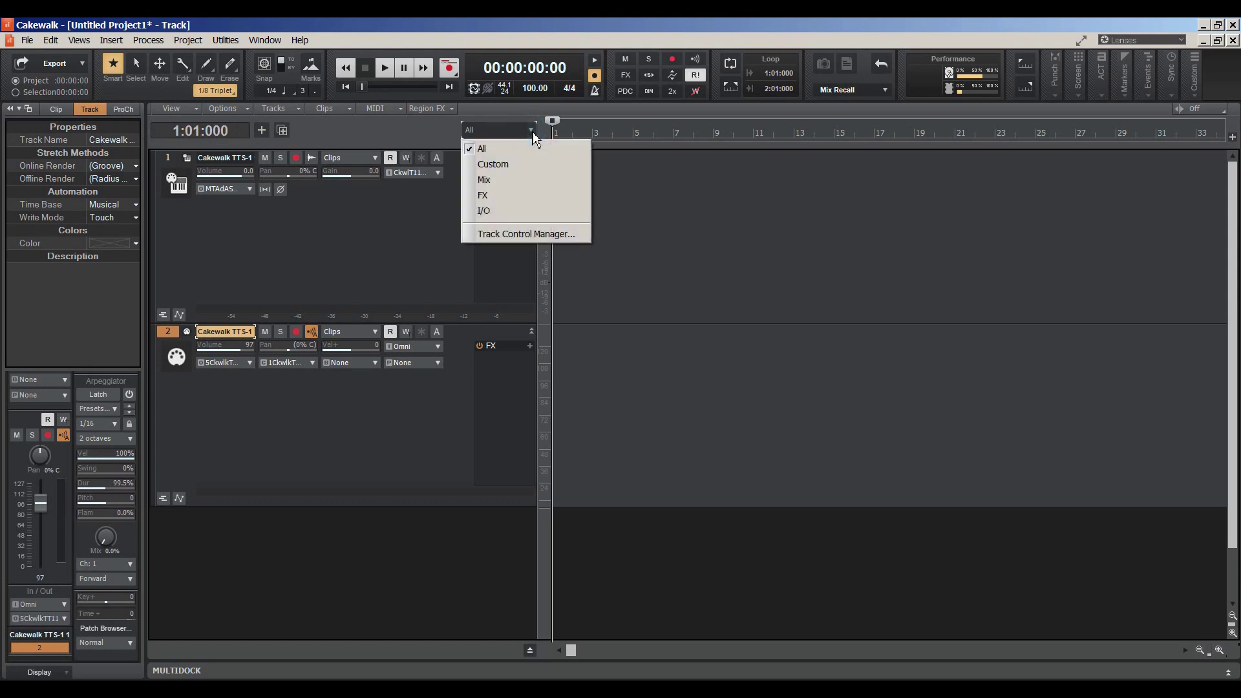
# - Switch the track control layout to Custom and back to All, then show the TTS-1 synth window
pyautogui.click(489, 157)
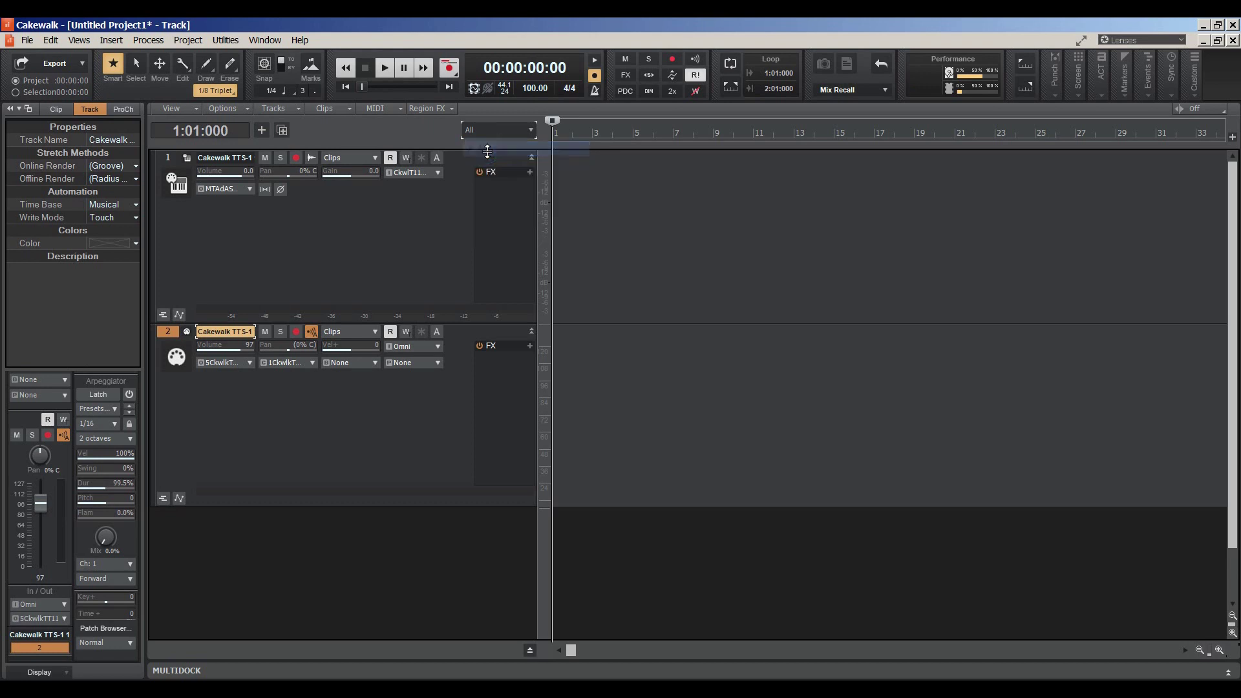
pyautogui.click(529, 130)
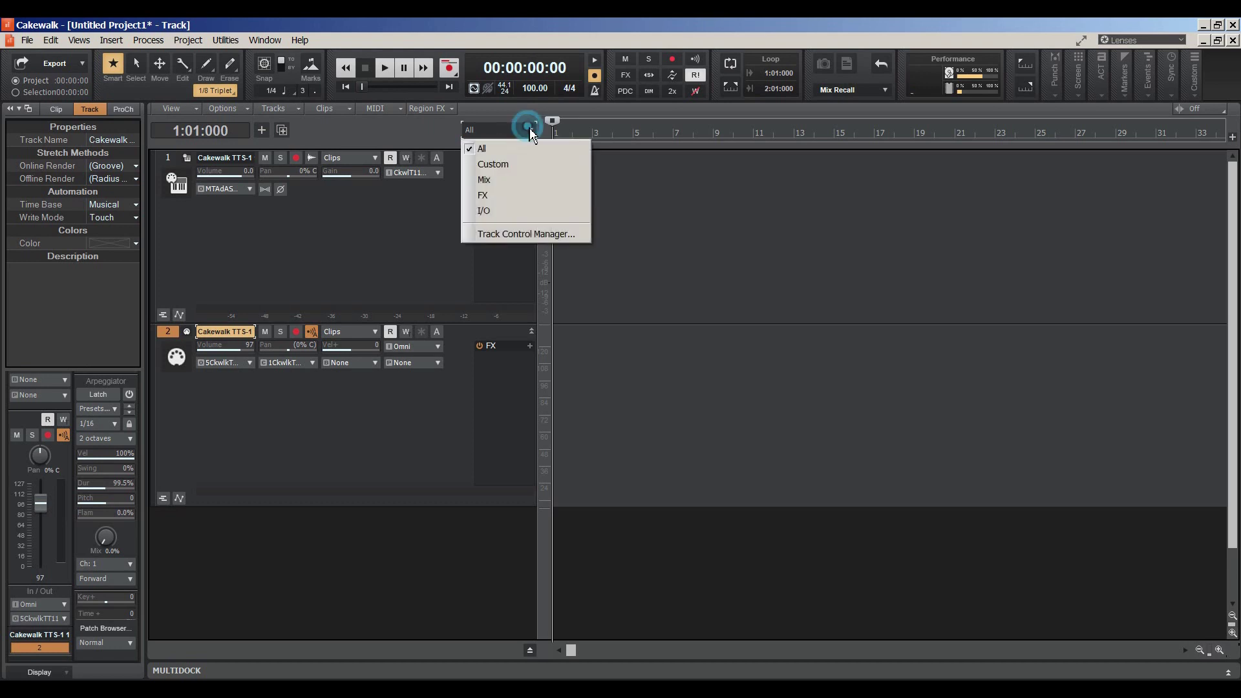
pyautogui.click(491, 165)
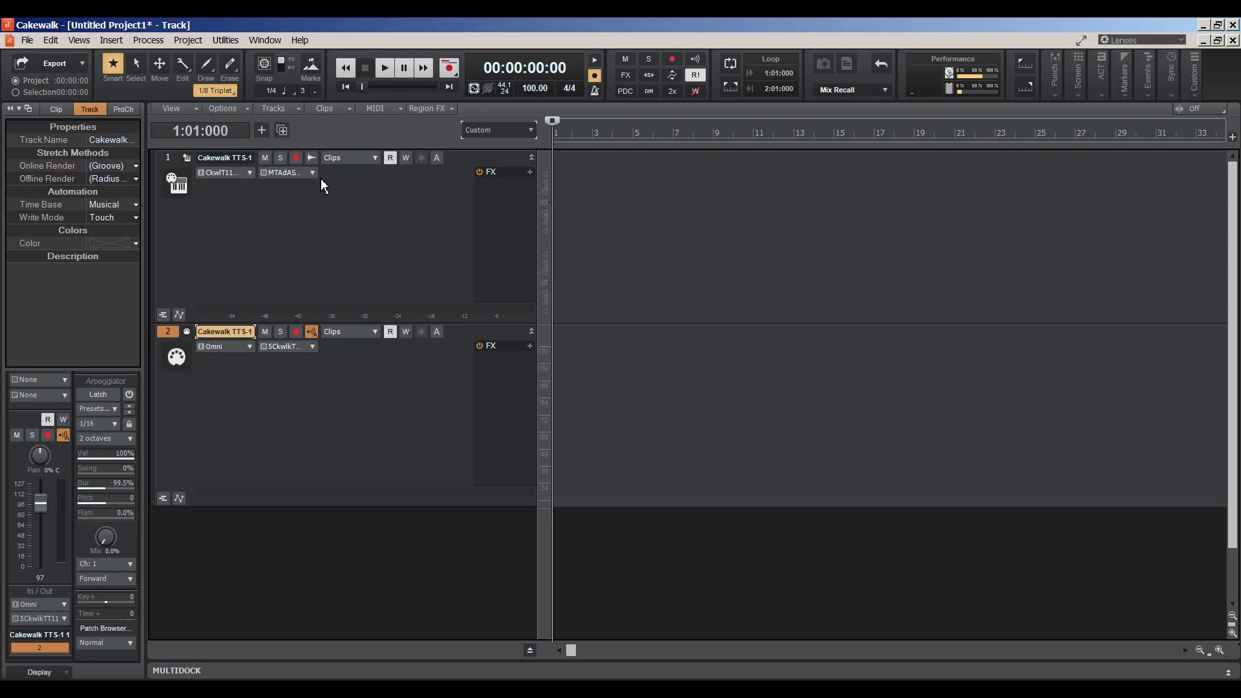
pyautogui.click(532, 131)
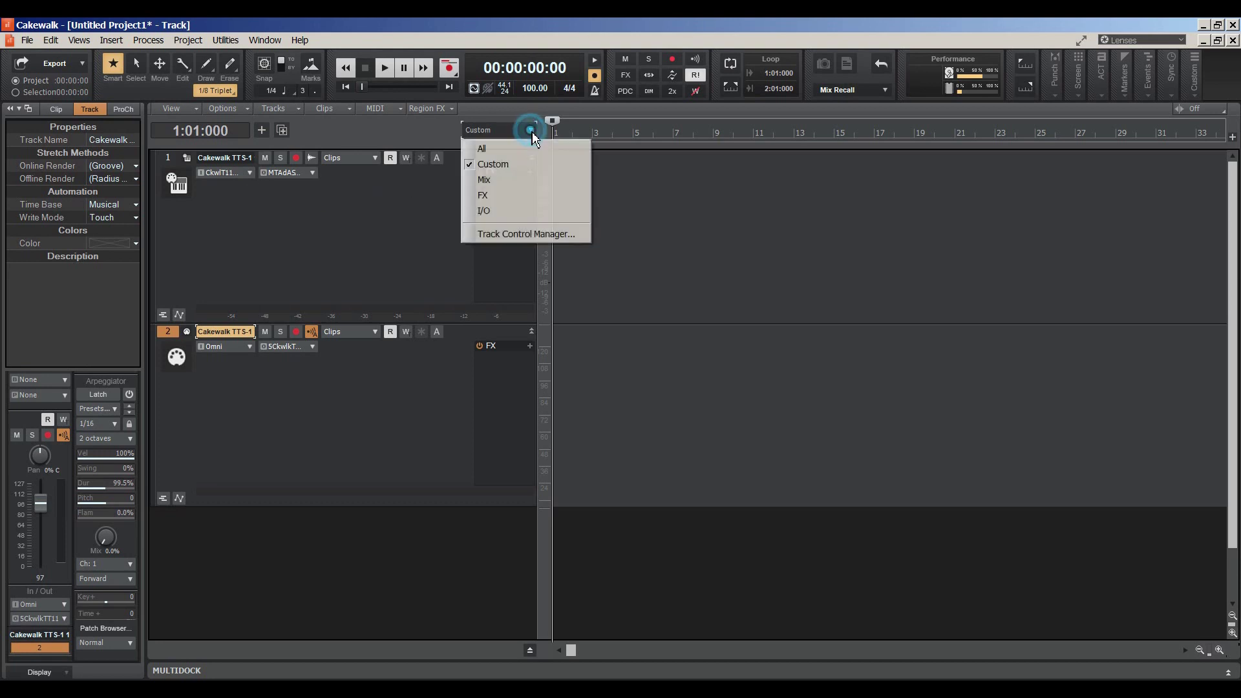
pyautogui.click(492, 153)
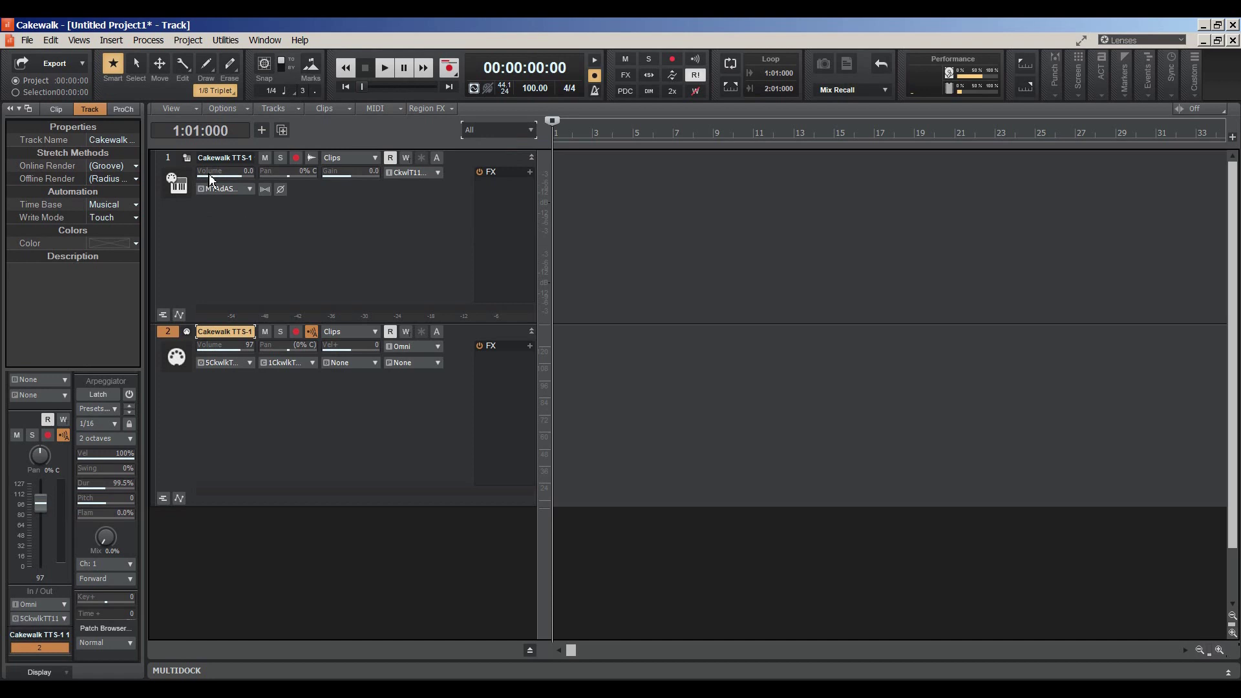
pyautogui.click(187, 161)
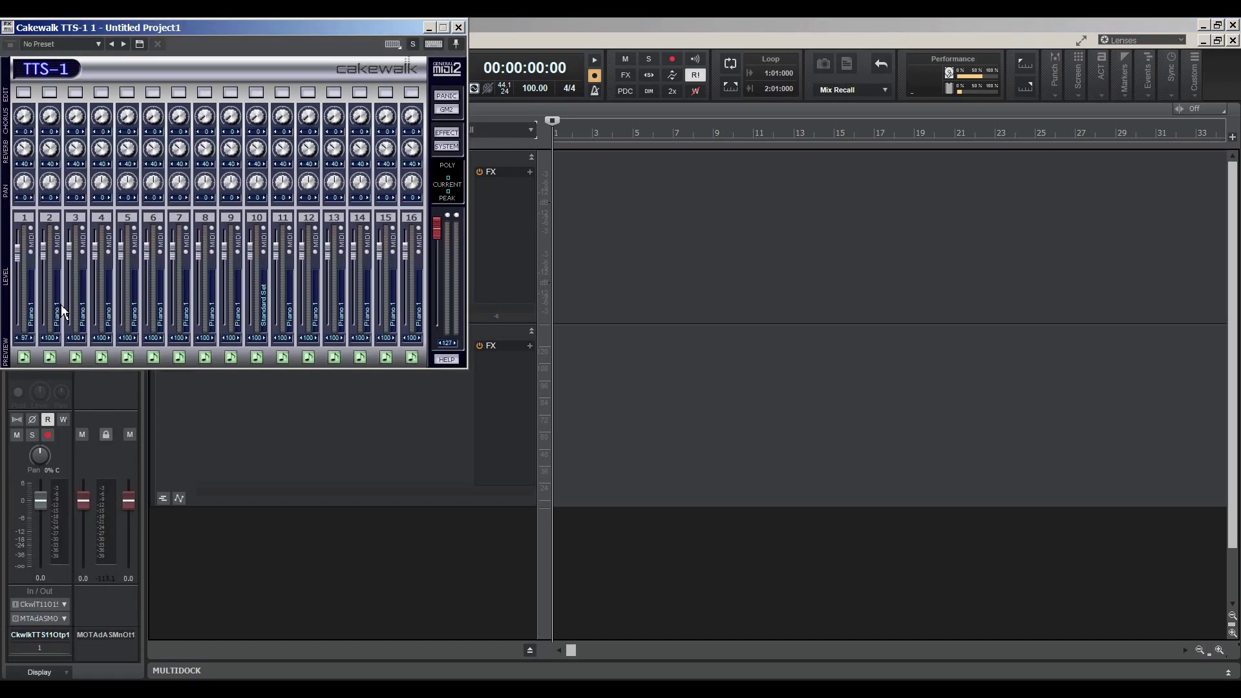
# - Lower TTS-1 channel 1's fader slightly and close the synth window
pyautogui.moveTo(17, 251); pyautogui.dragTo(16, 254)
pyautogui.click(458, 27)
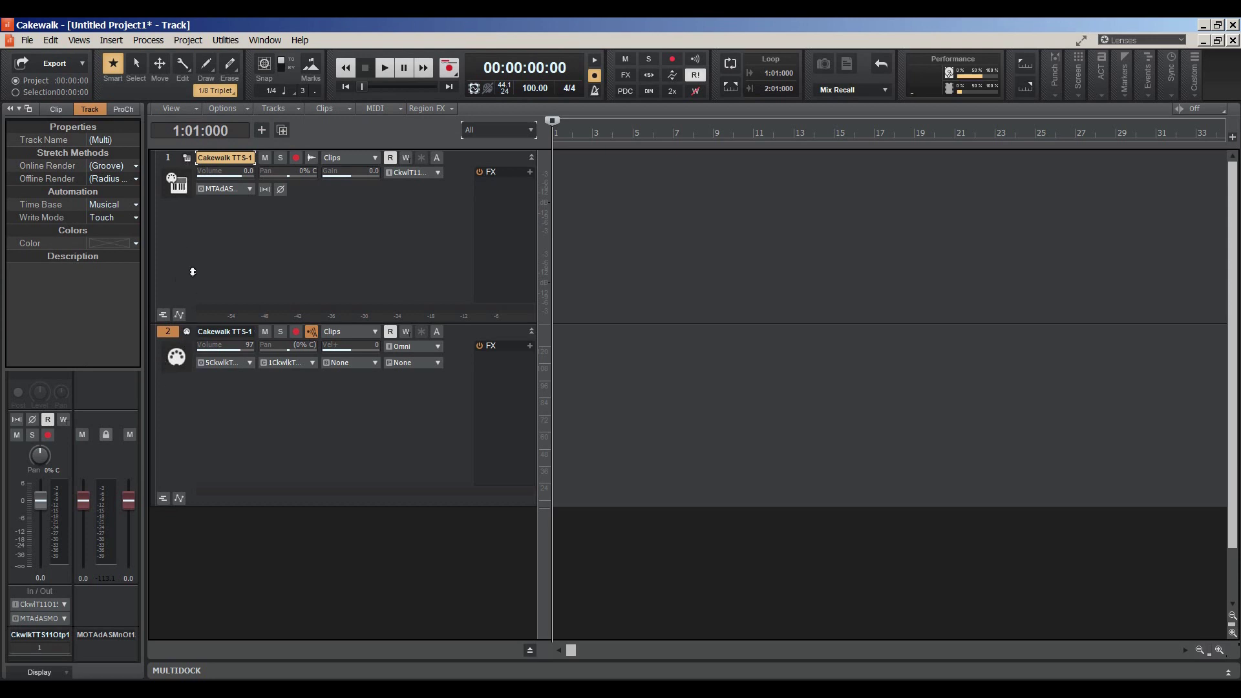
pyautogui.click(190, 159)
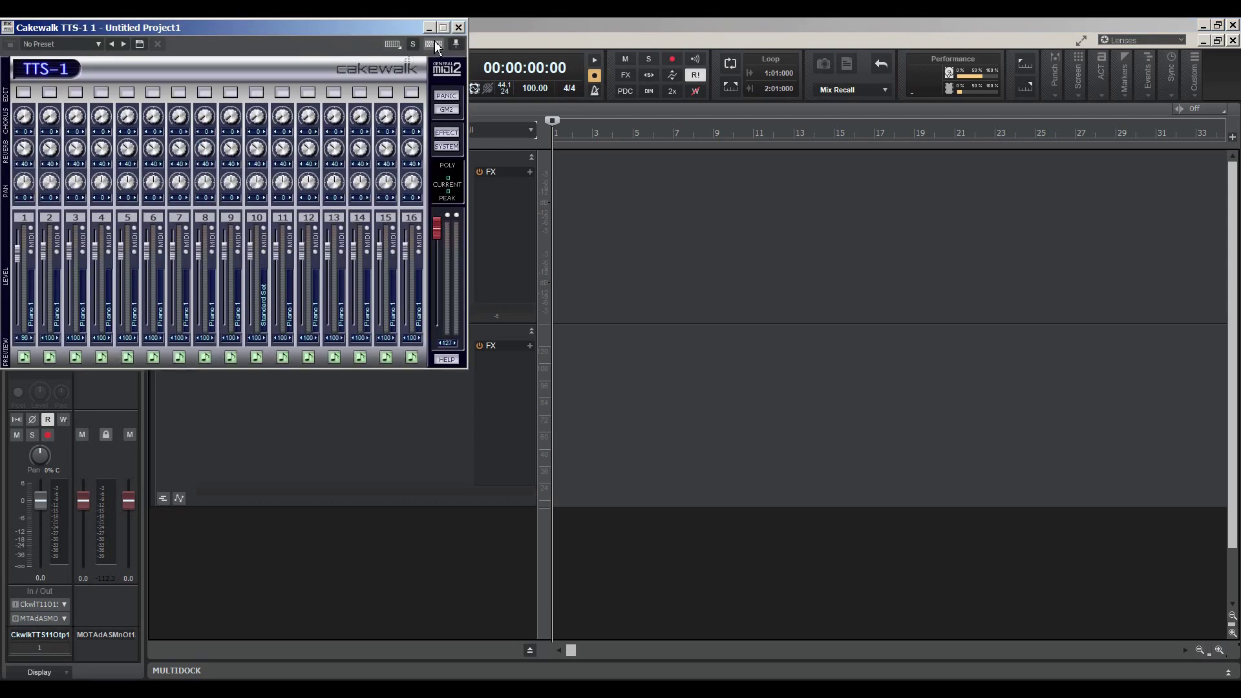
pyautogui.click(460, 28)
# - Route track 1's audio output to MOTU Audio ASIO Main Out 1-2, then select track 2
pyautogui.click(248, 189)
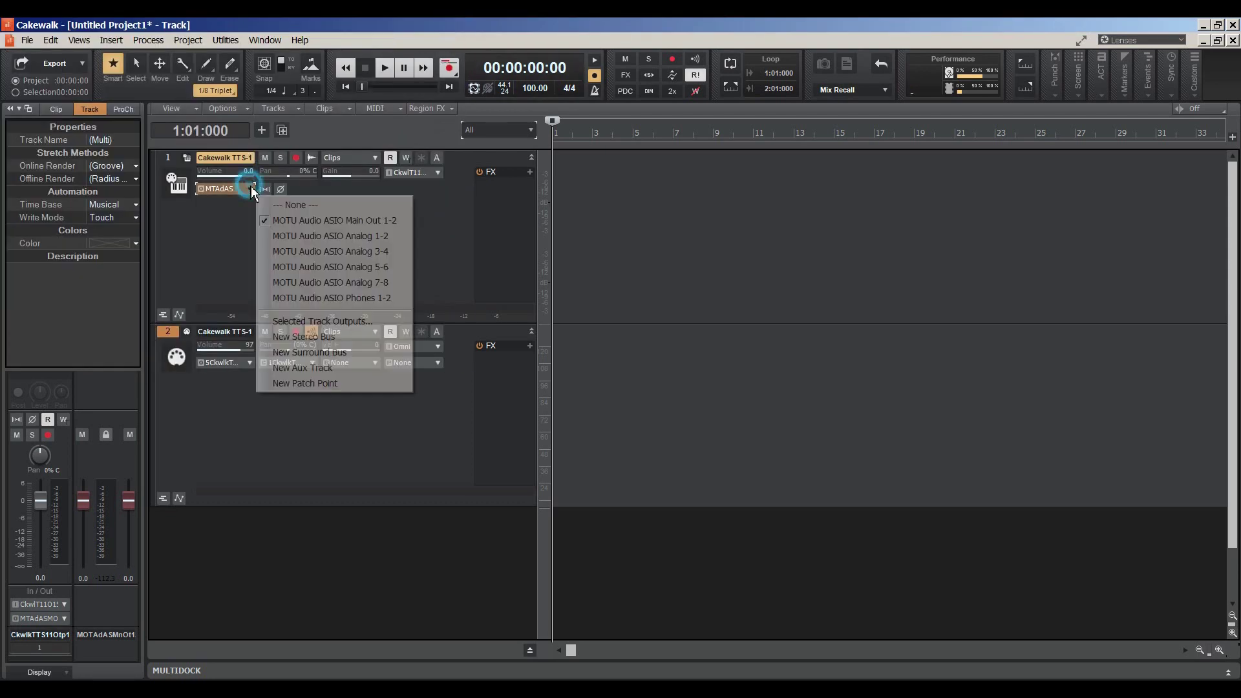
pyautogui.click(284, 221)
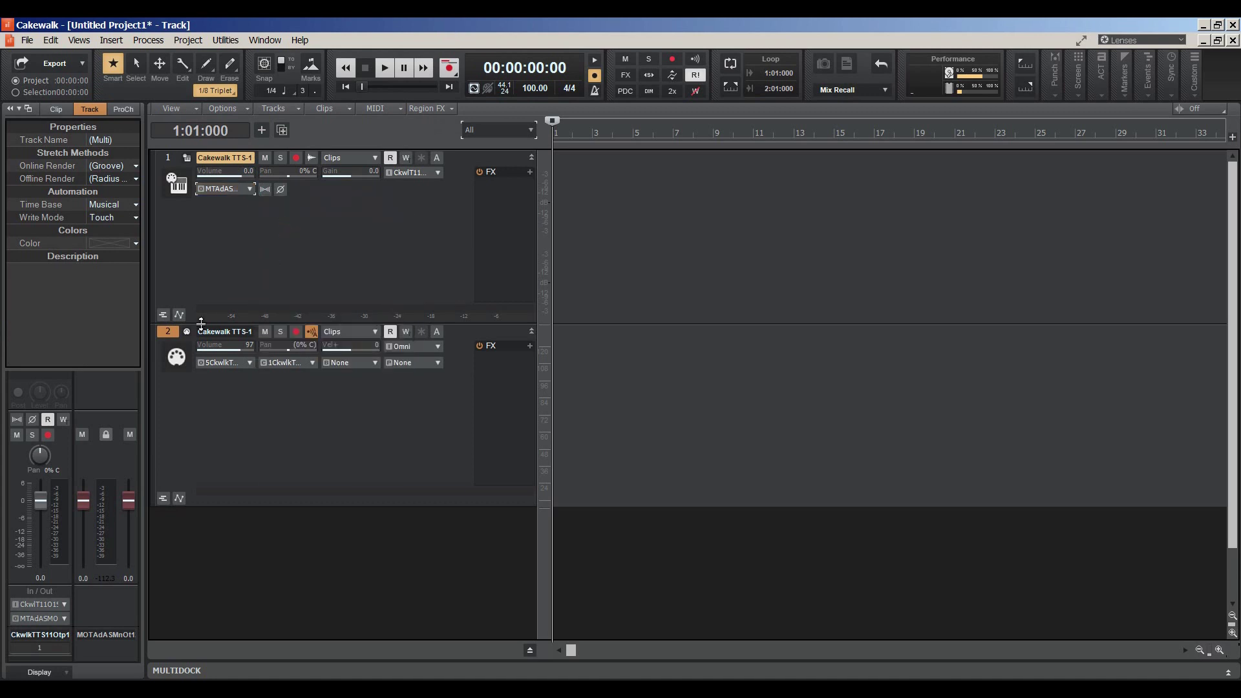
pyautogui.click(172, 338)
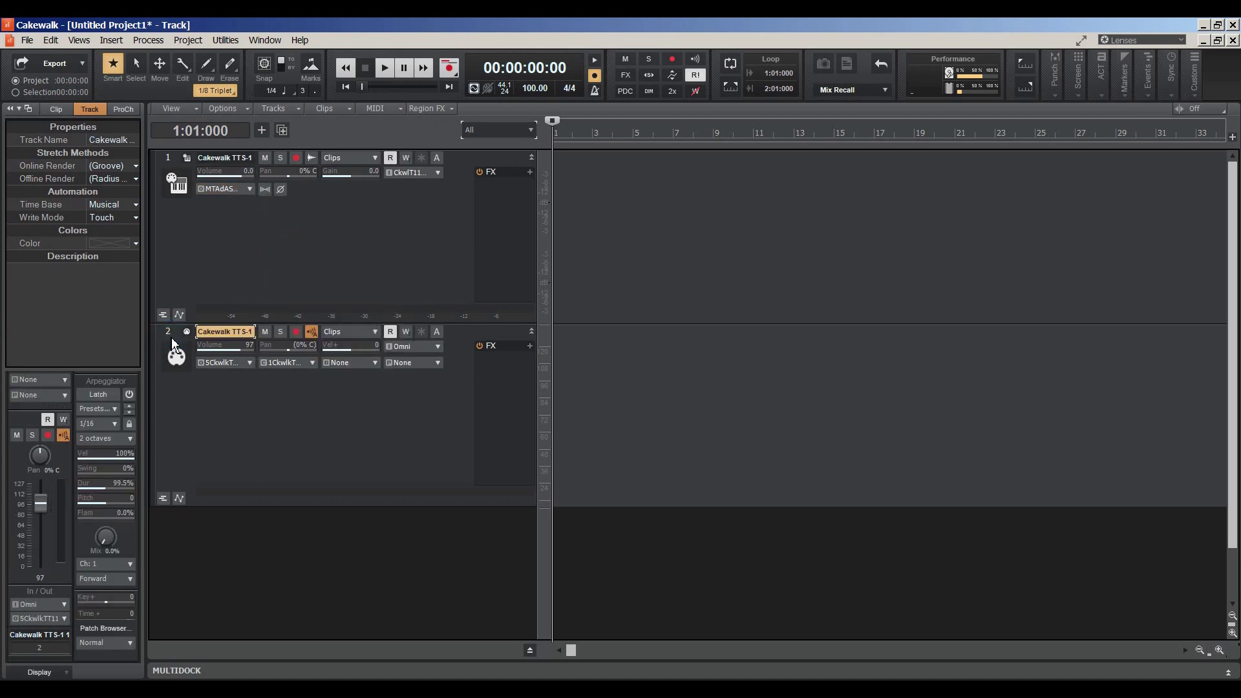